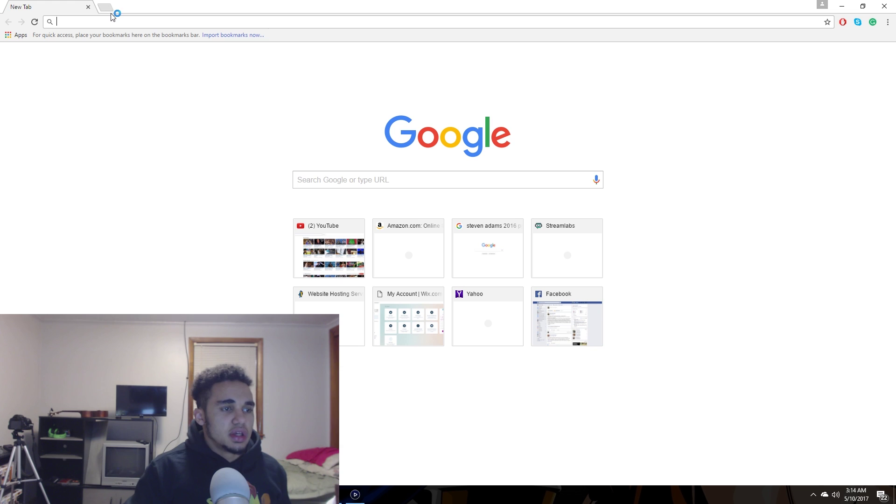
- Search the web for streamlabs and open the Streamlabs website
text(streamlabs)
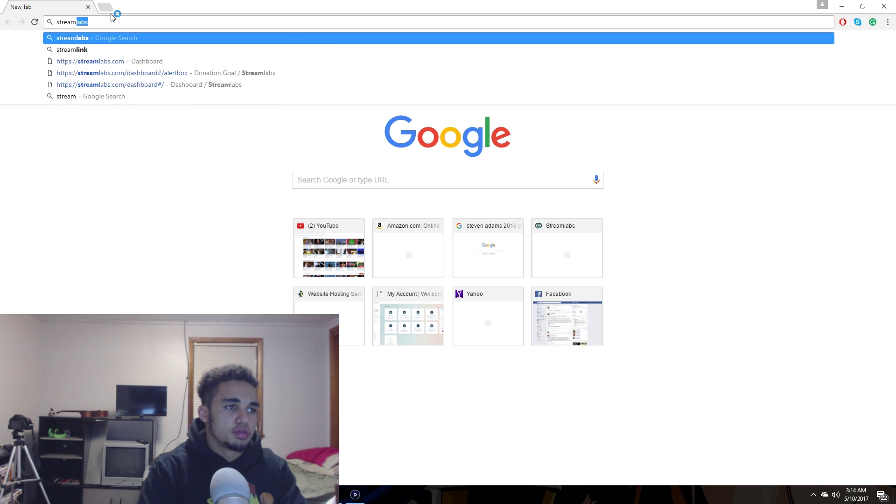
key(Return)
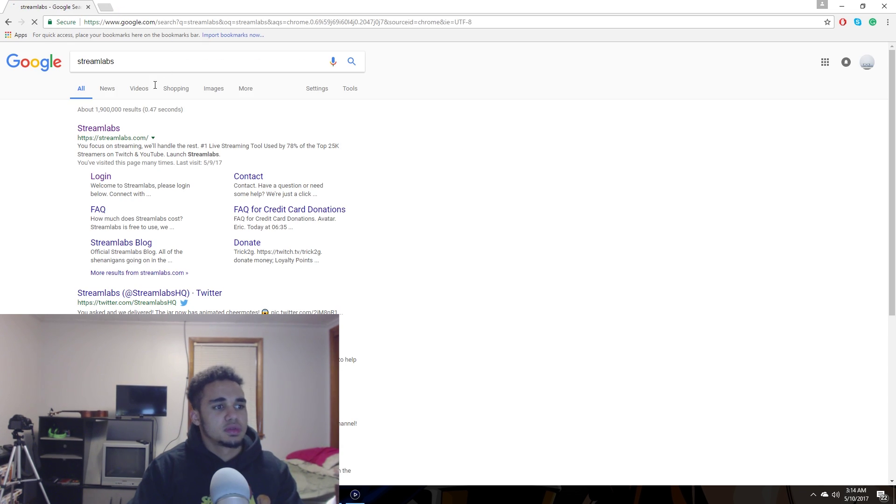
click(104, 127)
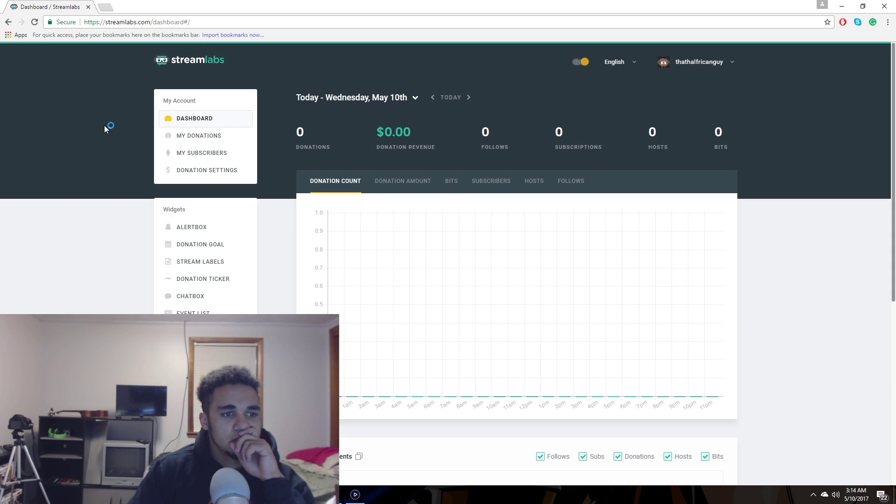
- Open the Alert Box widget and show its settings for follow alerts
click(198, 228)
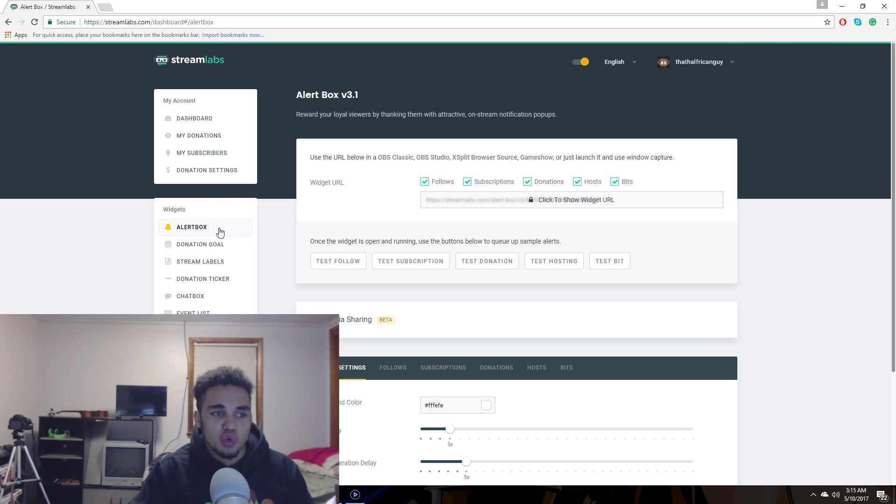
scroll(218, 232, down, 3)
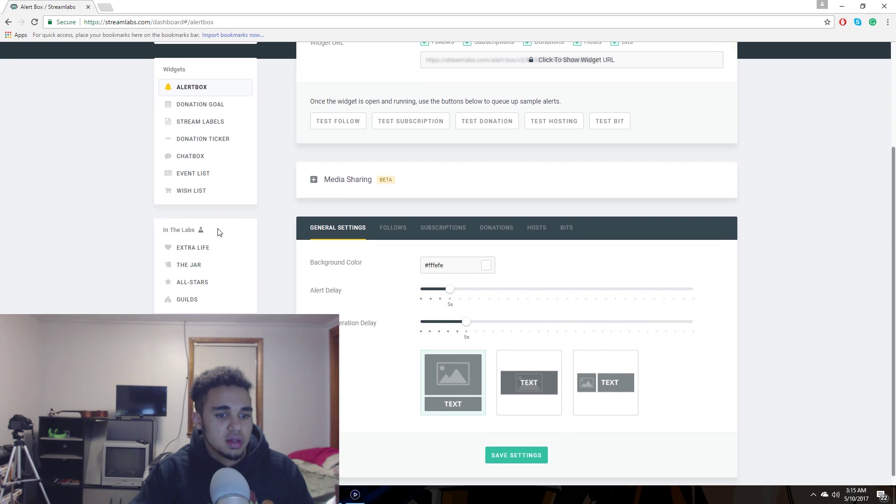
scroll(217, 231, up, 3)
scroll(218, 232, down, 3)
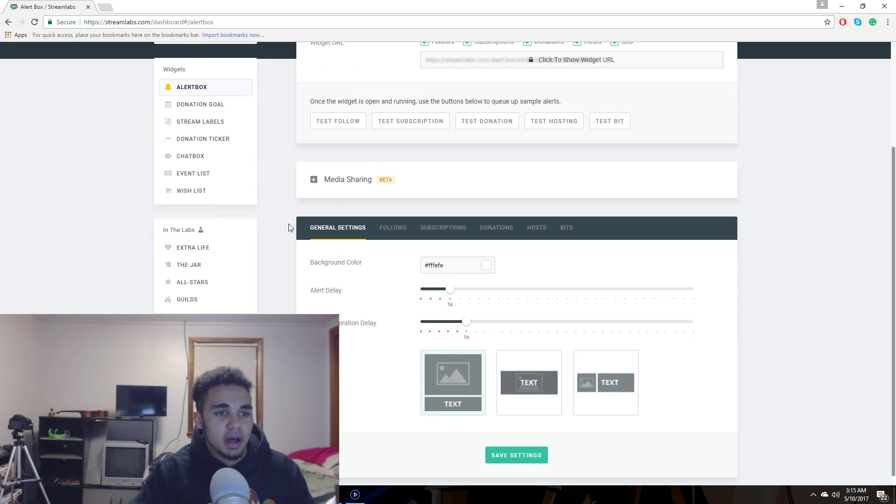
click(384, 237)
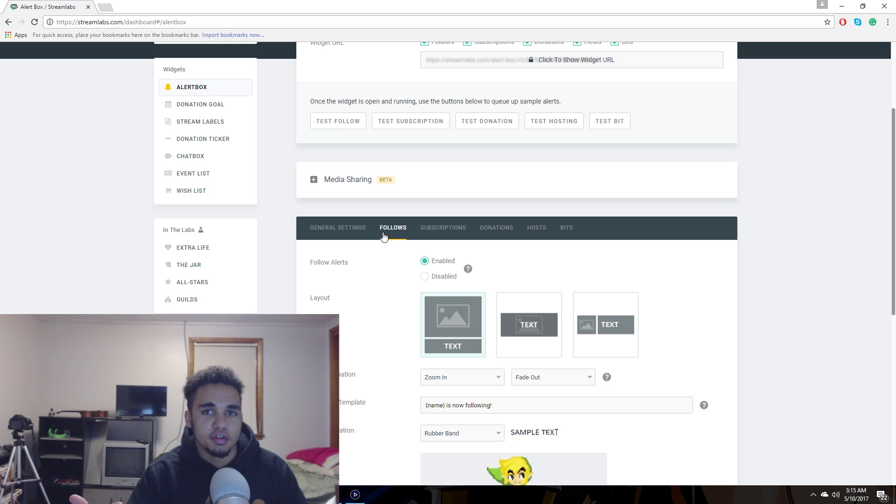
- Try the text-over-image layout for follow alerts and return to the layout with the text below the image
scroll(377, 199, down, 1)
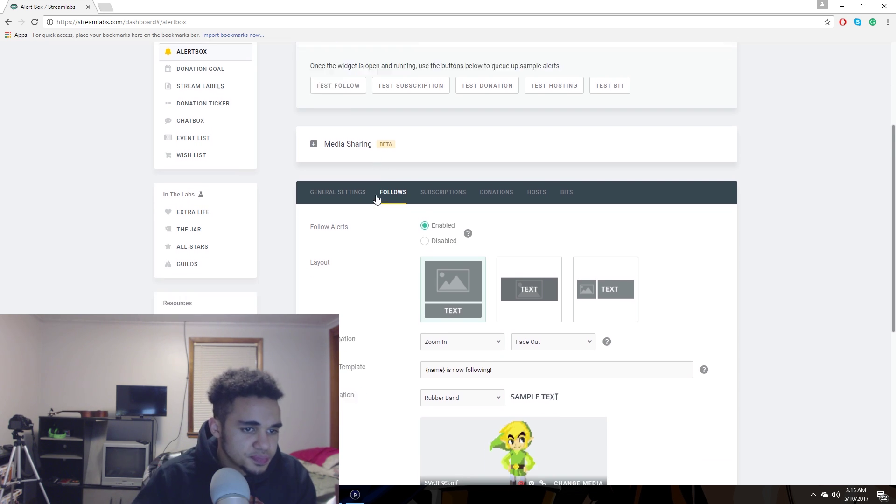
scroll(377, 199, down, 1)
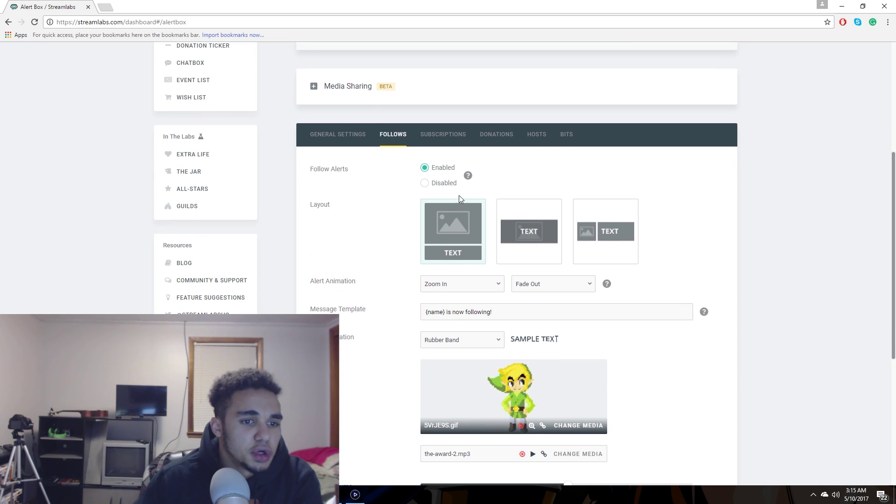
click(533, 231)
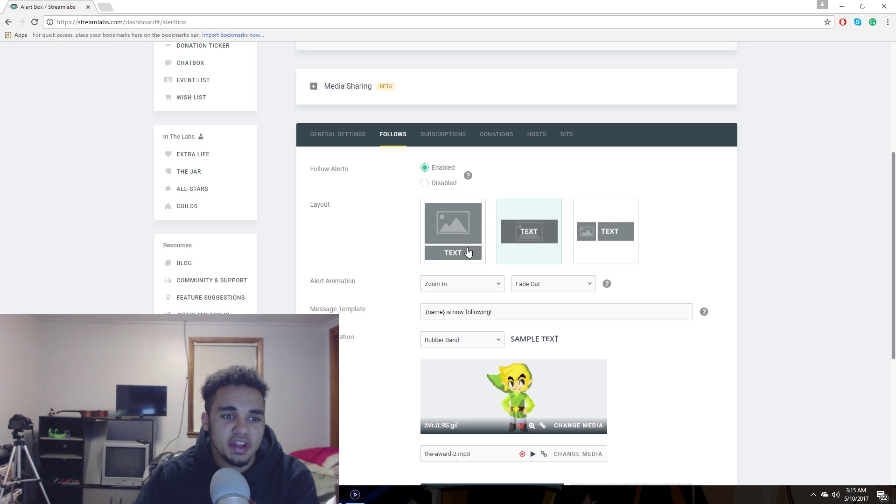
click(469, 243)
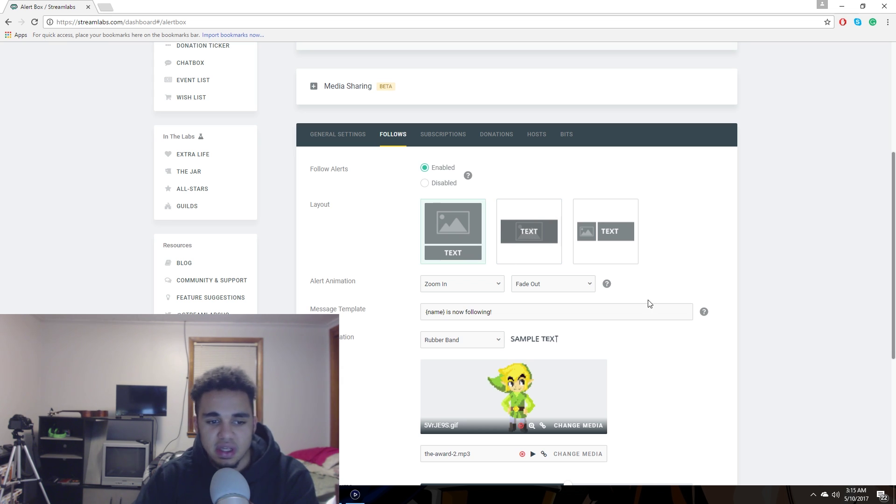
- Set the follow alert's message template to "{name} Thanks for the follow!"
scroll(645, 304, down, 2)
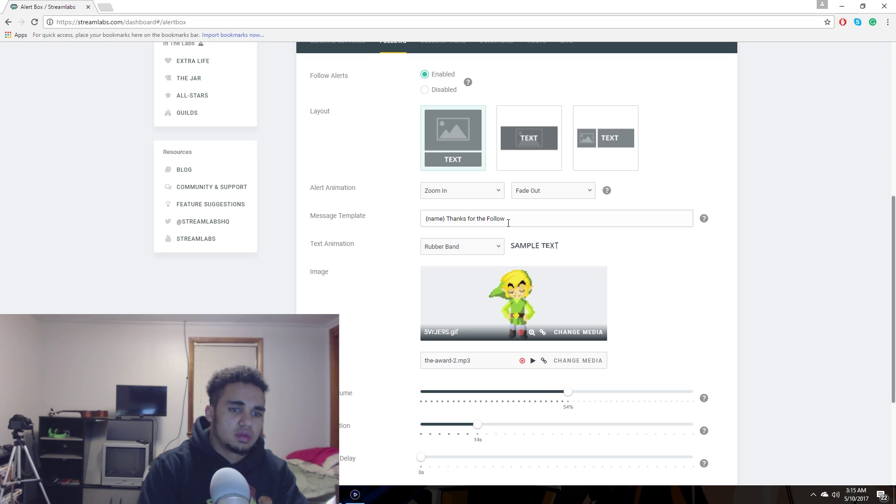
key(BackSpace)
key(BackSpace)
key(BackSpace)
key(BackSpace)
key(BackSpace)
key(BackSpace)
text(f)
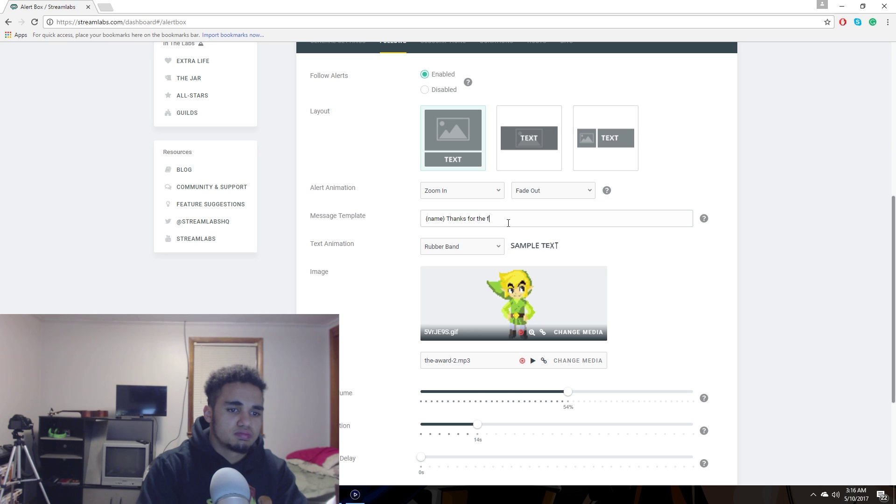
text(ollow!)
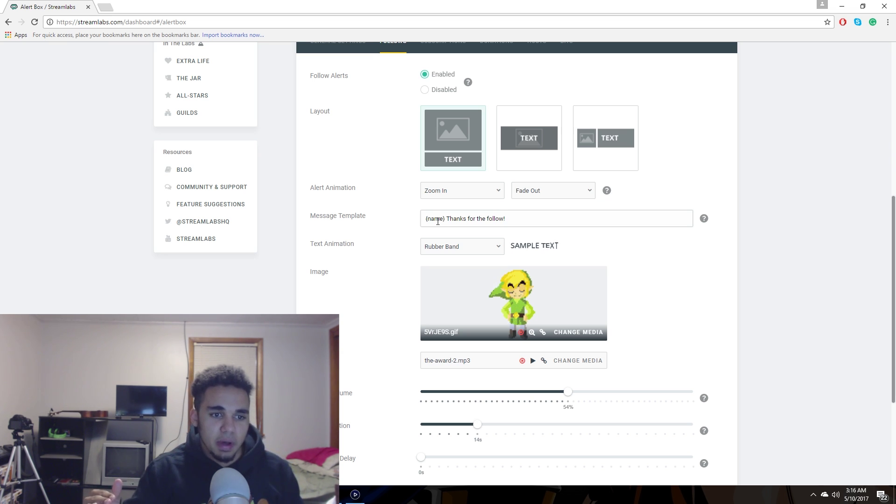
- Choose the stock image 5VrJE9S.gif from the media gallery as the follow alert's image
scroll(457, 228, up, 1)
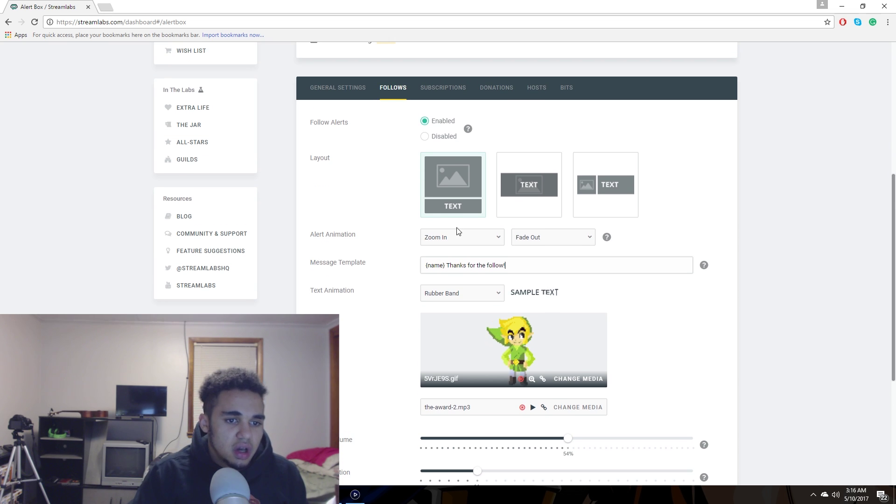
scroll(464, 240, down, 1)
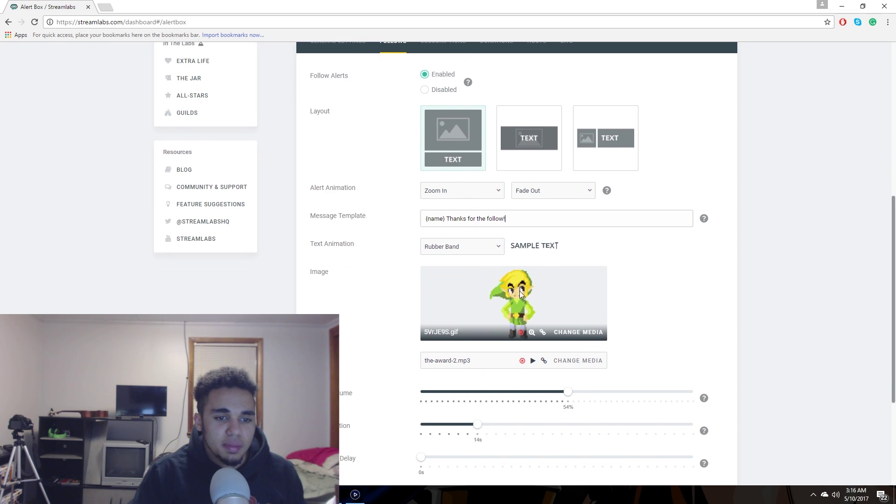
click(578, 333)
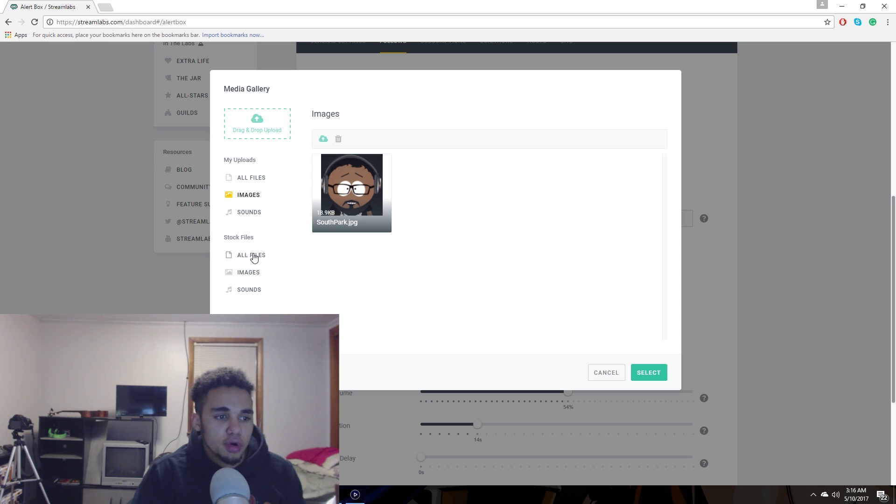
click(249, 272)
scroll(480, 286, down, 5)
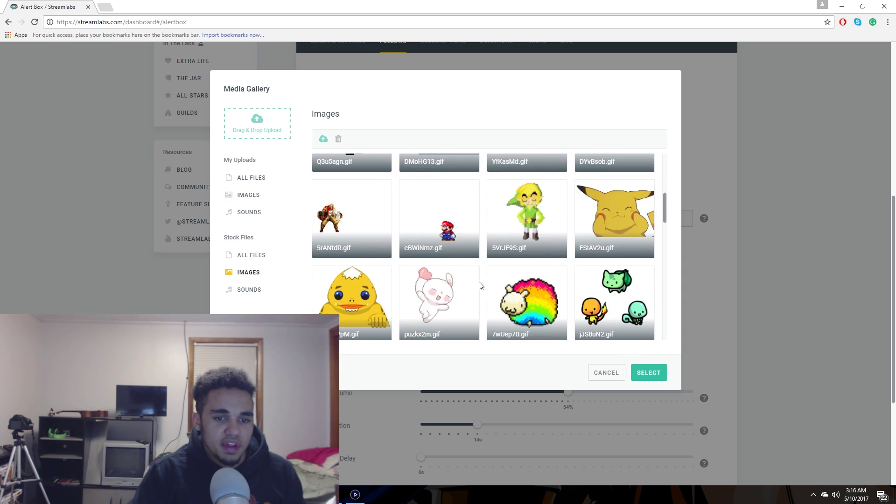
scroll(491, 293, down, 6)
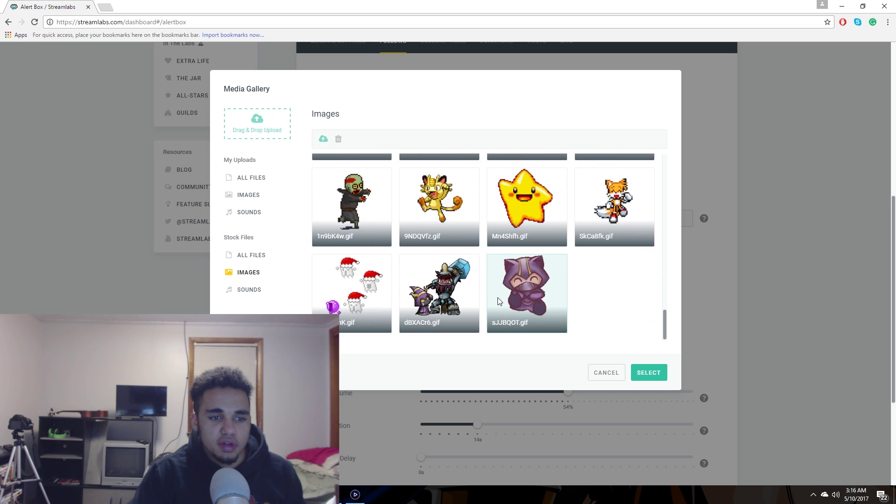
scroll(503, 305, up, 4)
scroll(503, 305, up, 5)
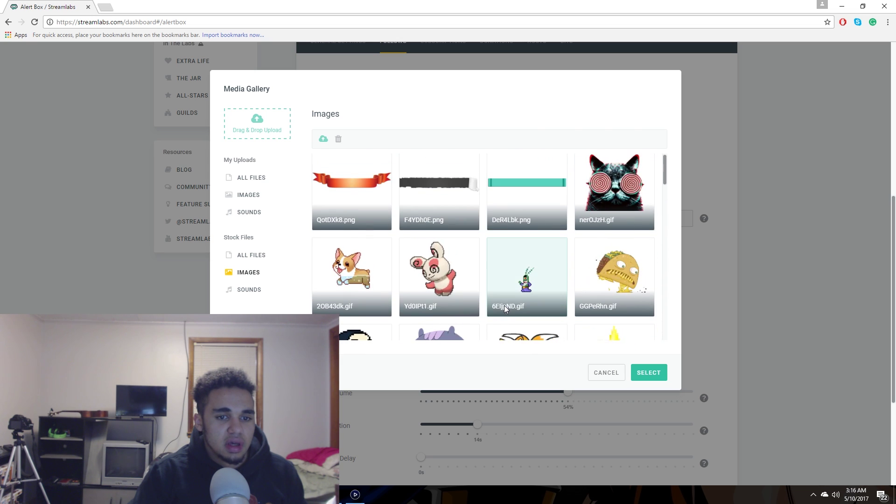
scroll(503, 305, down, 2)
click(545, 274)
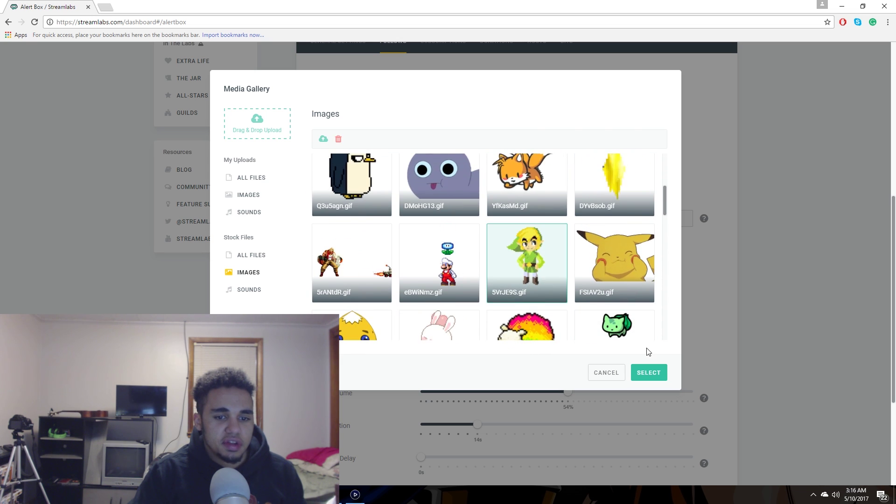
click(656, 372)
- View the stock sounds available for the follow alert and close the gallery without choosing one
scroll(632, 368, down, 3)
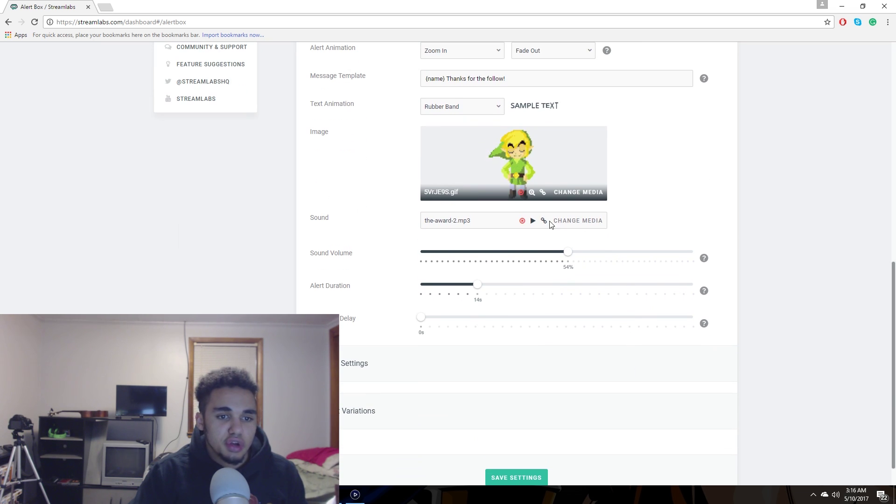
click(569, 224)
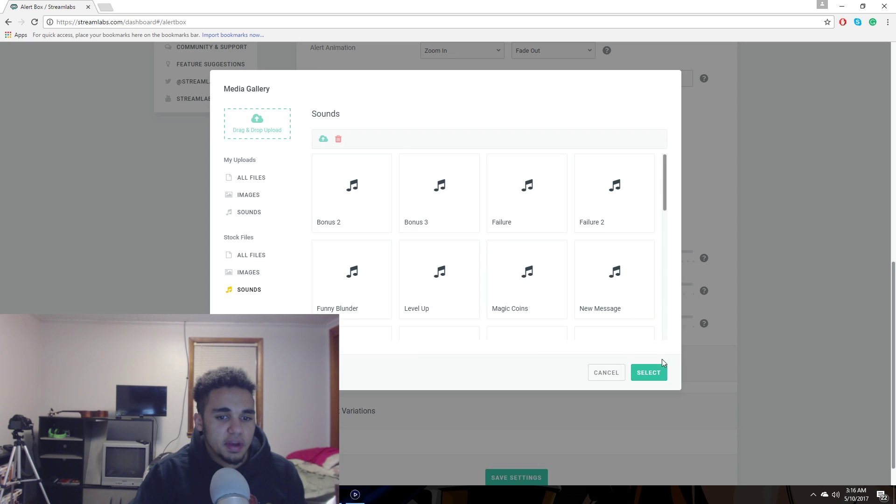
click(608, 373)
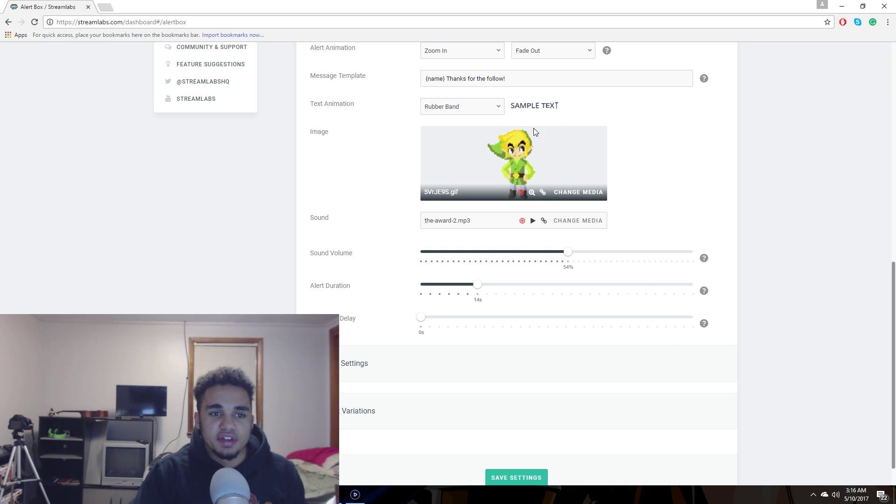
- Reveal the Alert Box widget URL and copy it in full
scroll(531, 226, up, 10)
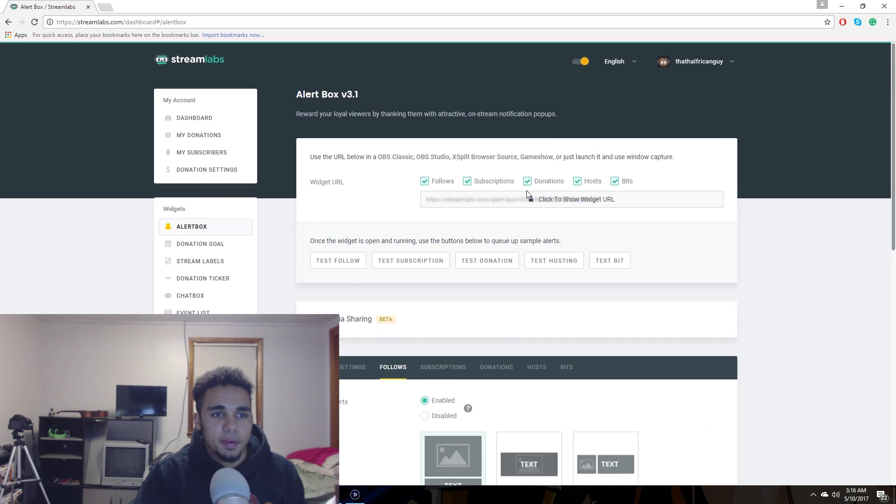
click(563, 202)
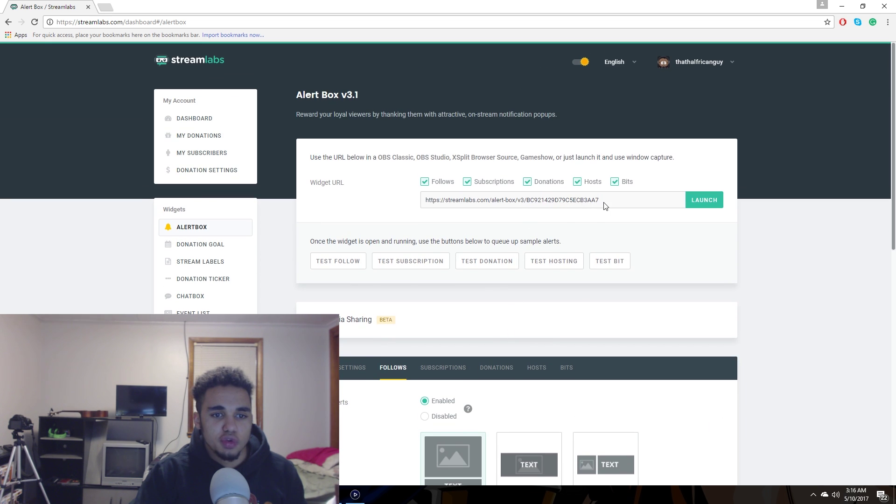
drag(605, 206, 423, 200)
right_click(577, 200)
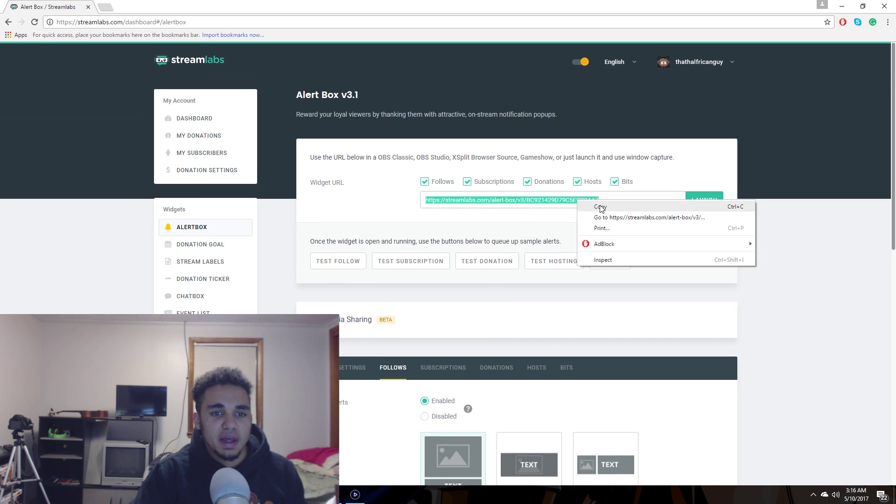
click(600, 206)
- Switch to Elgato Game Capture HD, maximize its window and start editing the scenes
click(355, 494)
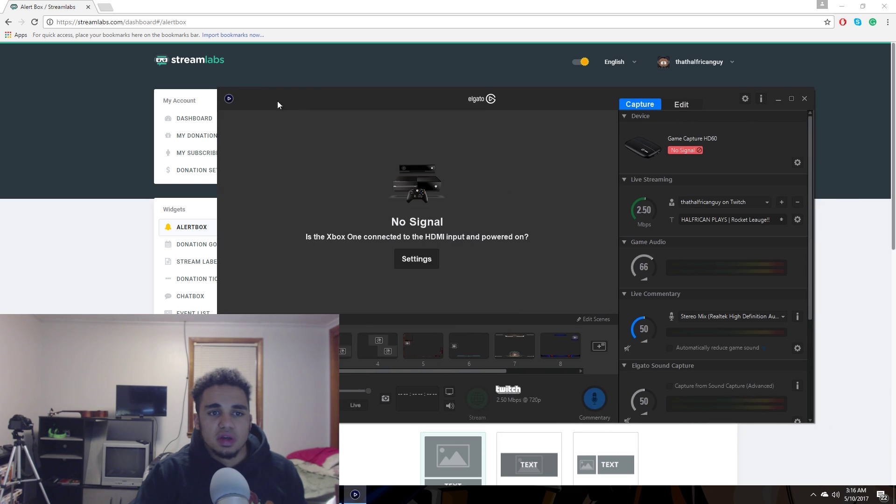
click(755, 107)
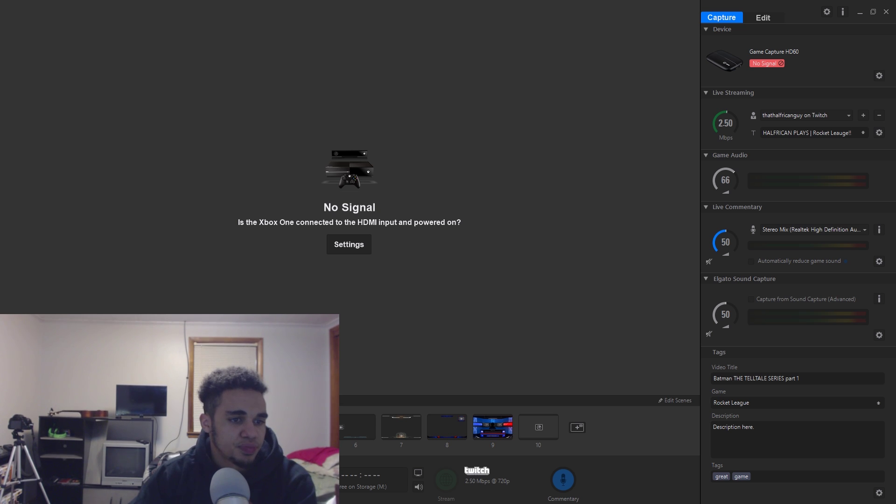
click(675, 401)
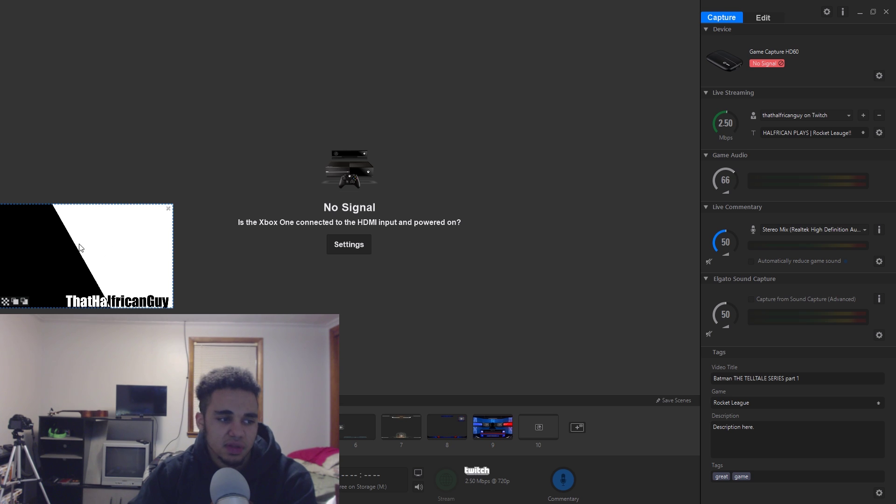
- Add the copied Alert Box widget URL as a web page in the scene, place it at the top centre and restore the window size
click(578, 426)
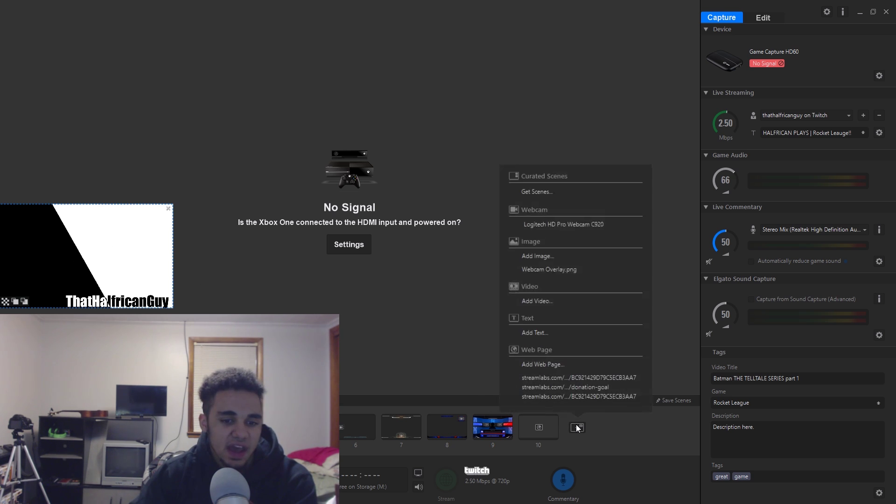
click(541, 369)
right_click(429, 239)
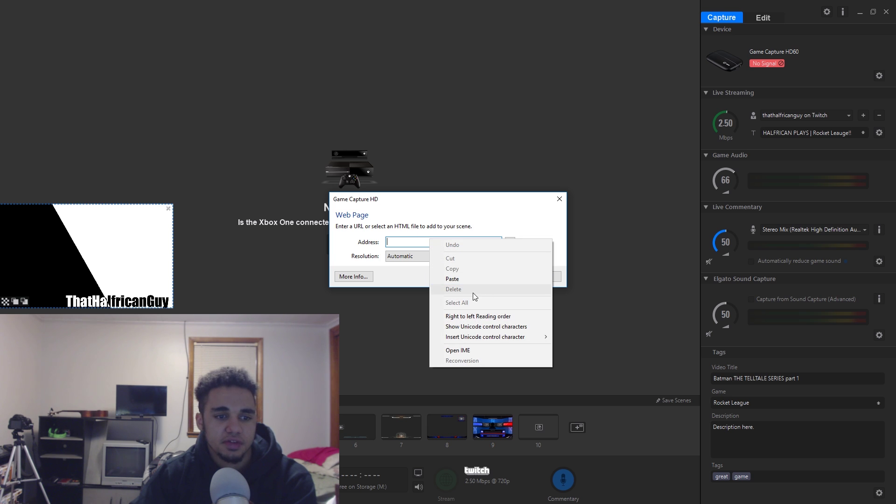
click(460, 280)
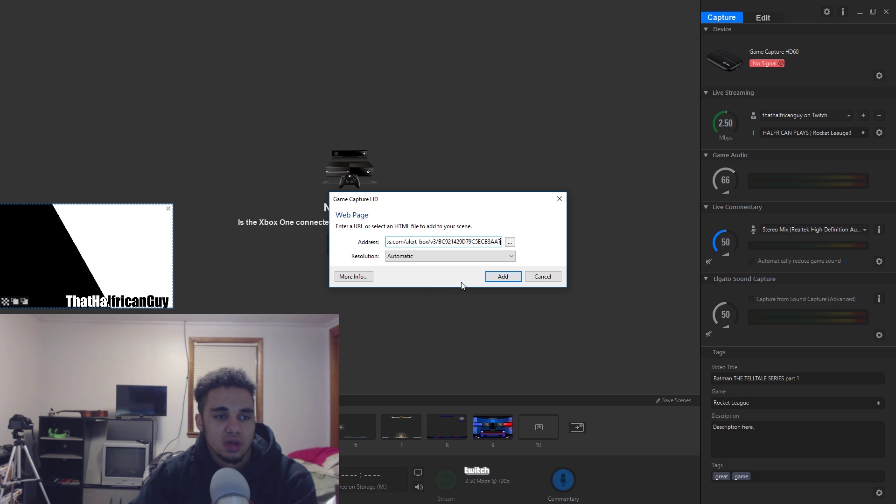
click(503, 276)
drag(477, 230, 298, 14)
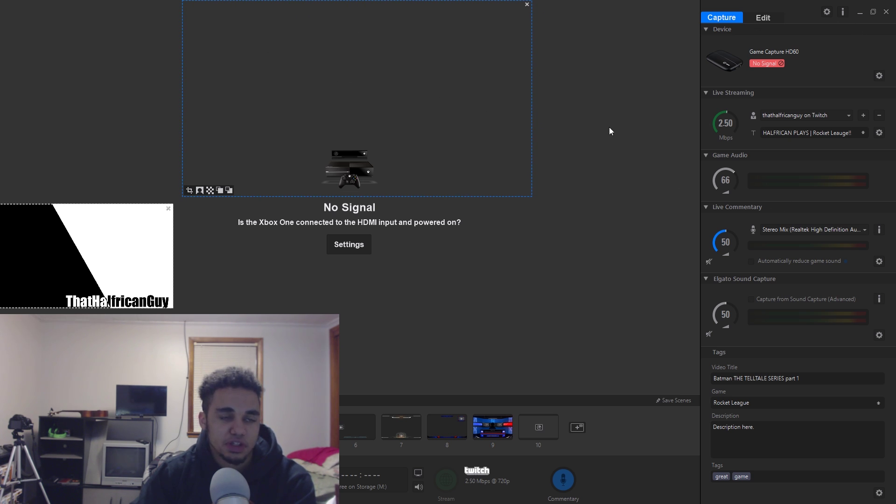
click(873, 14)
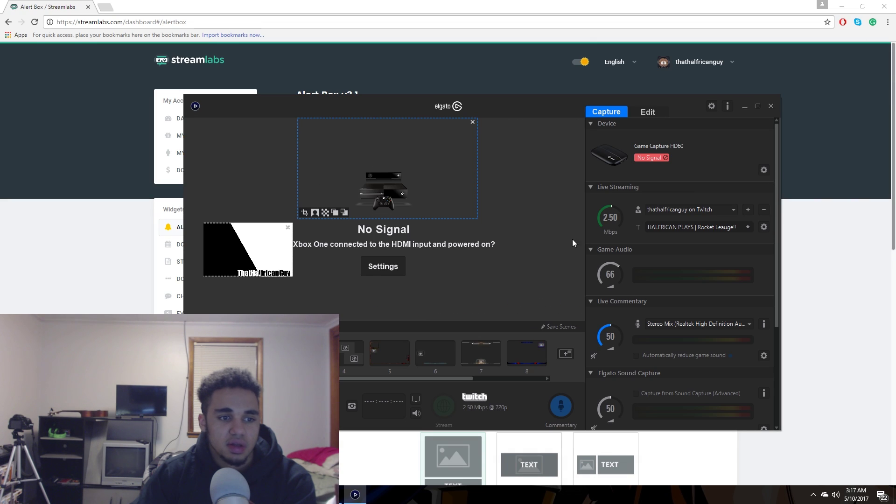
- Send a test follow alert from the Streamlabs Alert Box page and view it in the Elgato Game Capture HD scene
drag(519, 109, 551, 120)
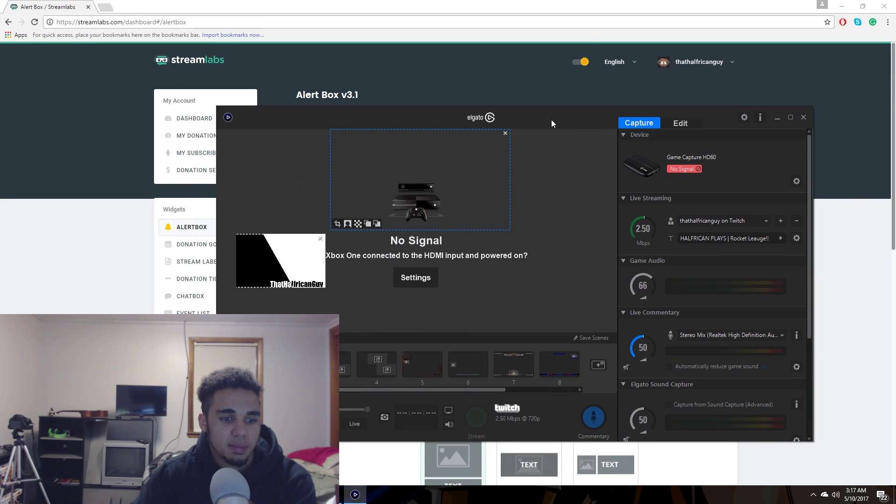
click(777, 117)
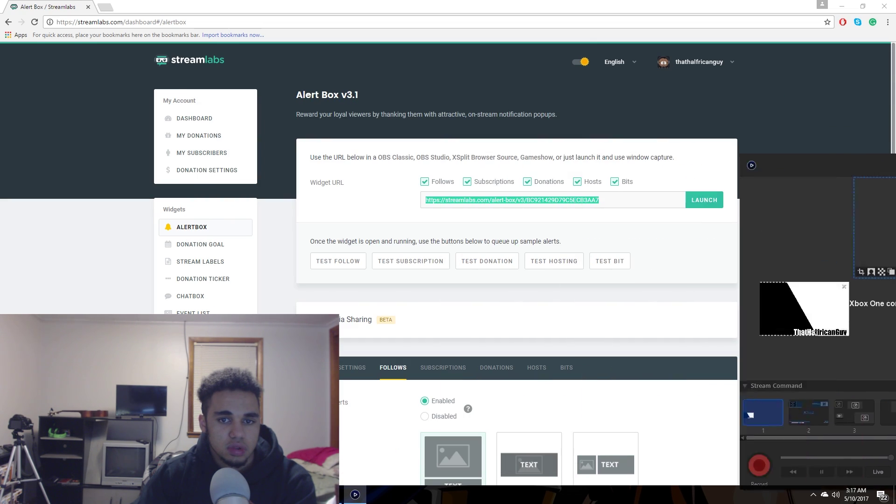
click(355, 270)
click(354, 494)
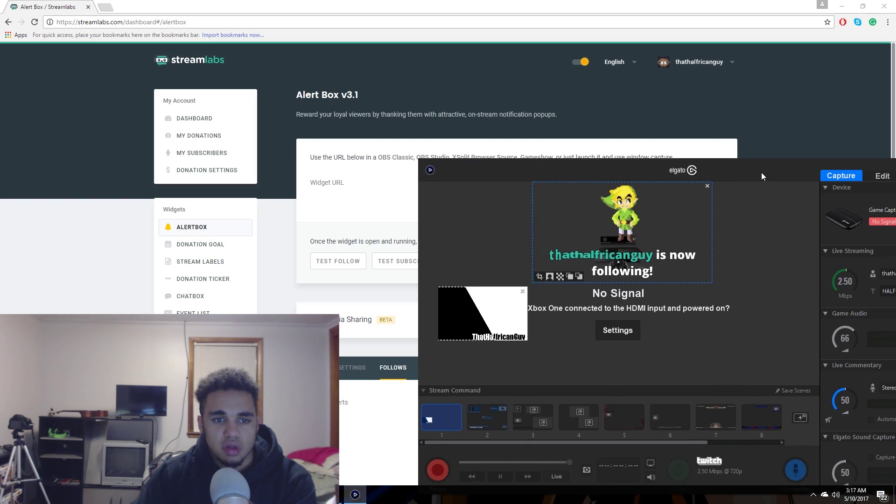
drag(768, 174, 538, 133)
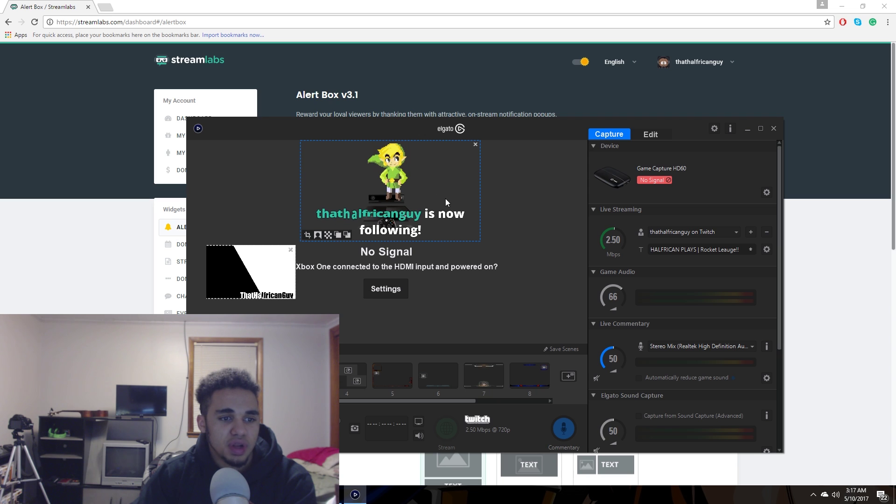
drag(410, 140, 417, 160)
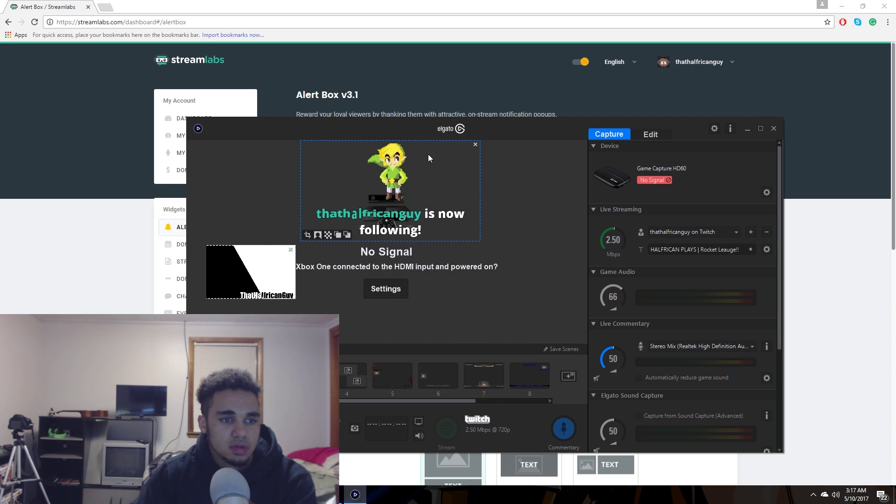
- Send a test subscription alert from the Streamlabs page and view it in the Elgato Game Capture HD scene
drag(553, 128, 894, 113)
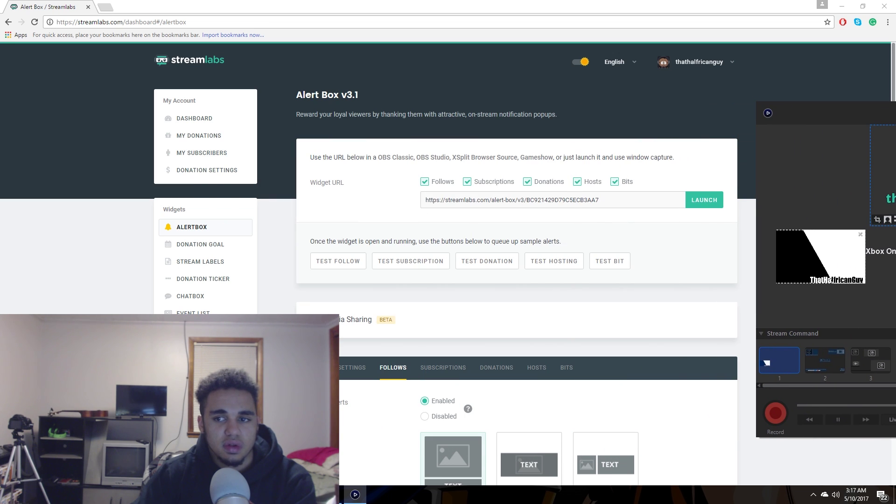
click(798, 134)
click(354, 494)
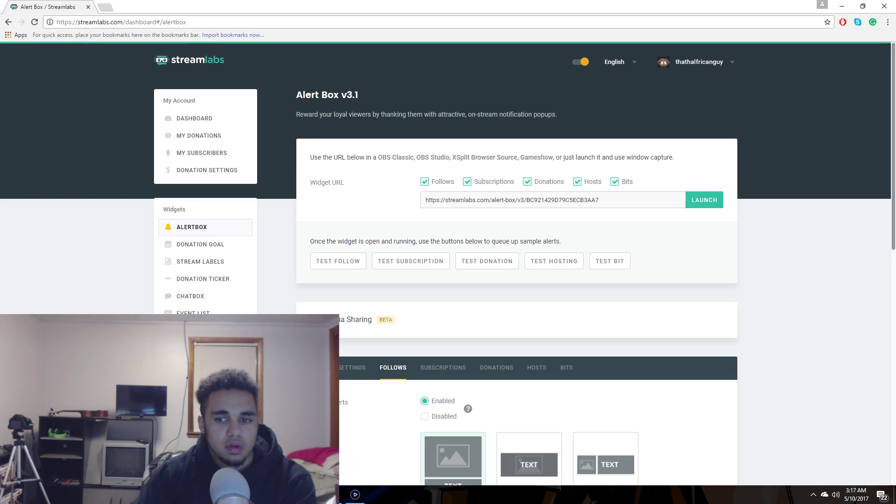
click(354, 494)
click(355, 494)
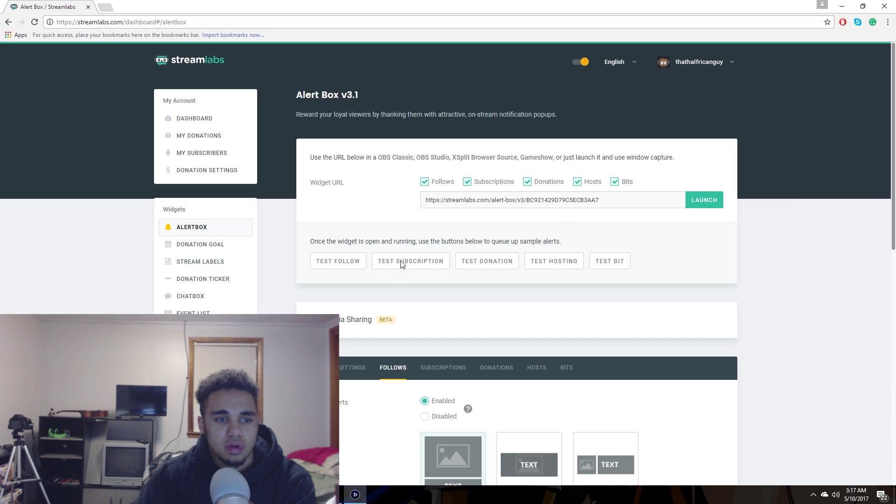
click(354, 494)
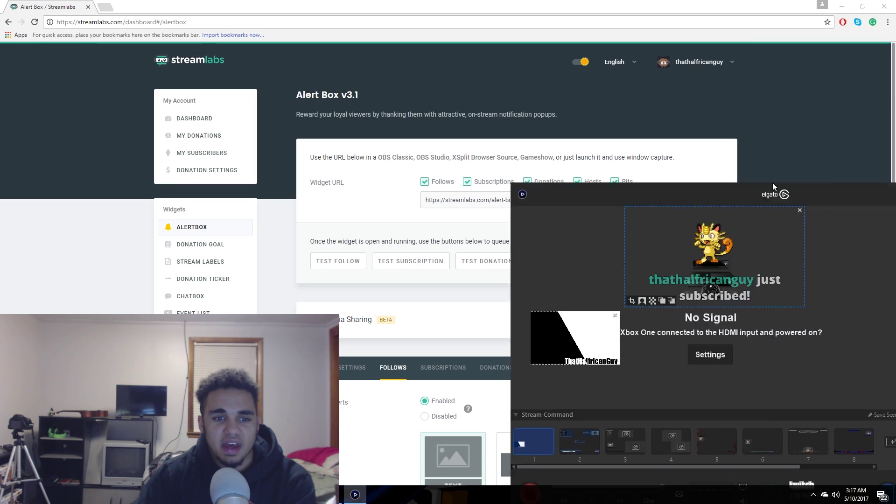
click(709, 235)
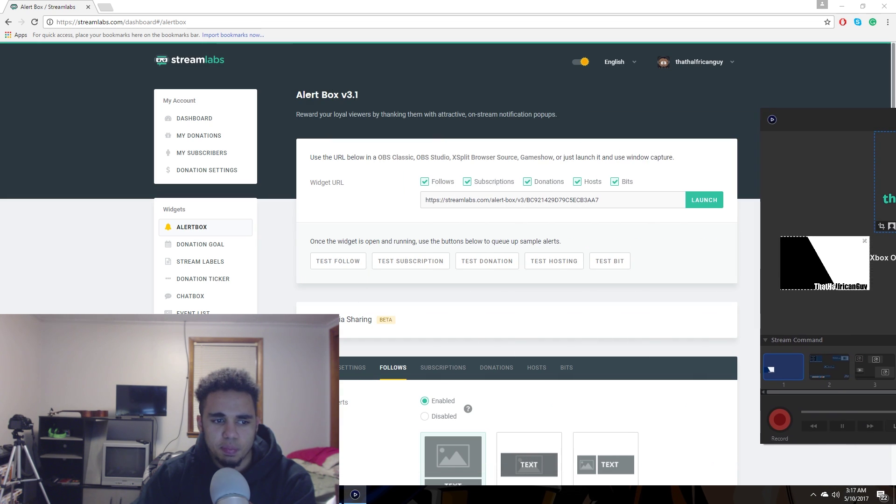
- Move the Elgato Game Capture HD window fully back on screen and minimize it to return to Streamlabs
drag(830, 119, 651, 272)
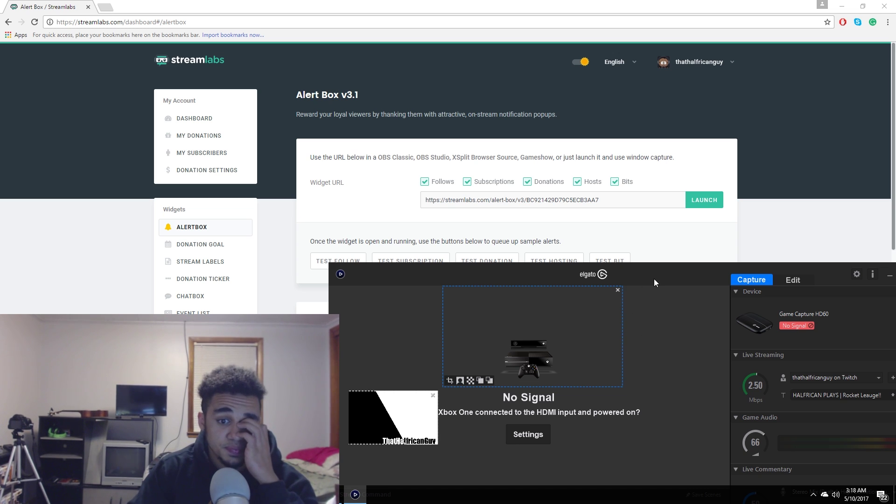
drag(654, 279, 537, 296)
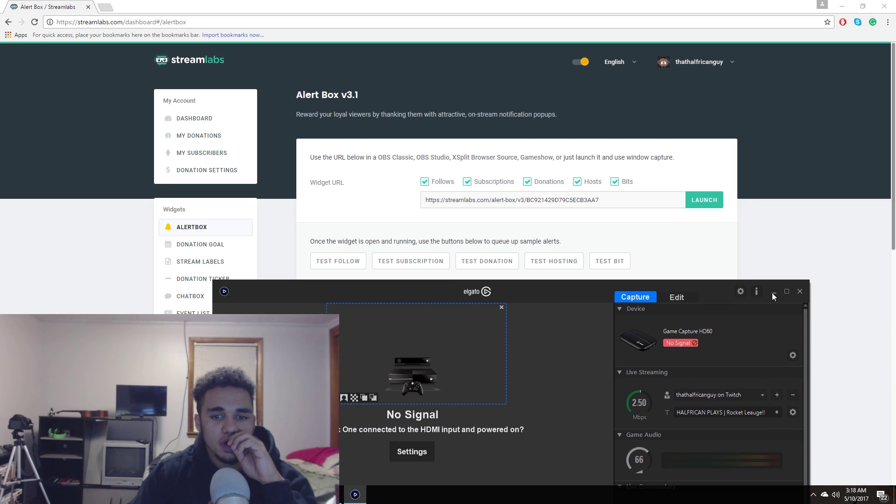
click(772, 292)
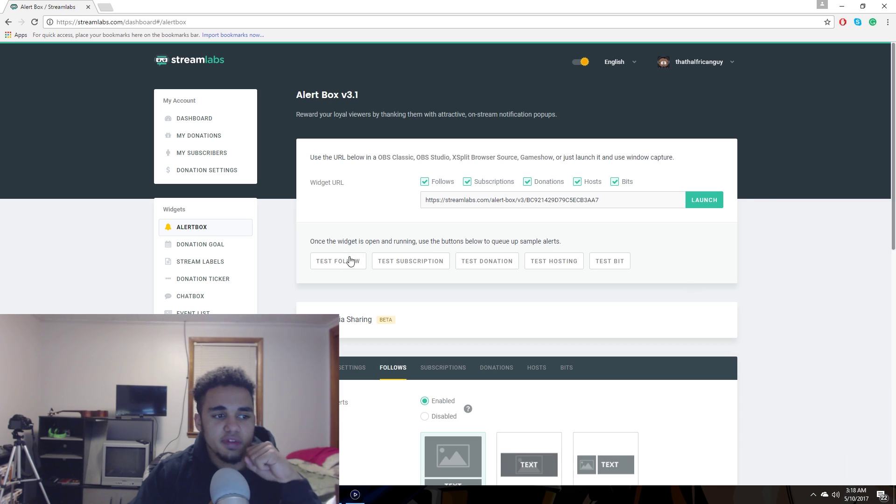
- Open the Donation Goal widget and end the existing donation goal
click(198, 244)
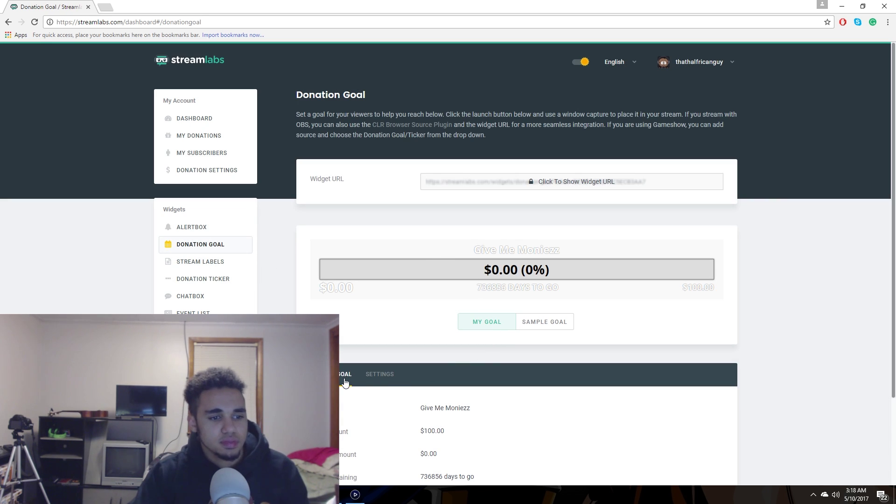
scroll(528, 365, down, 2)
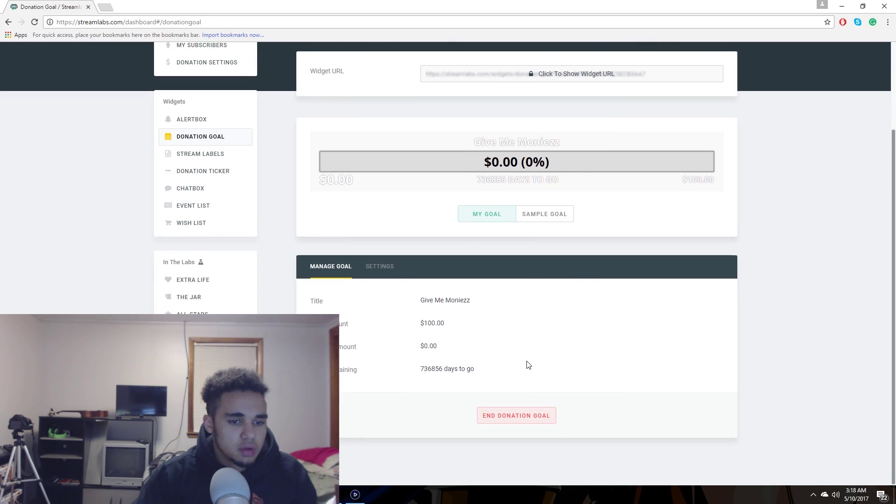
click(518, 415)
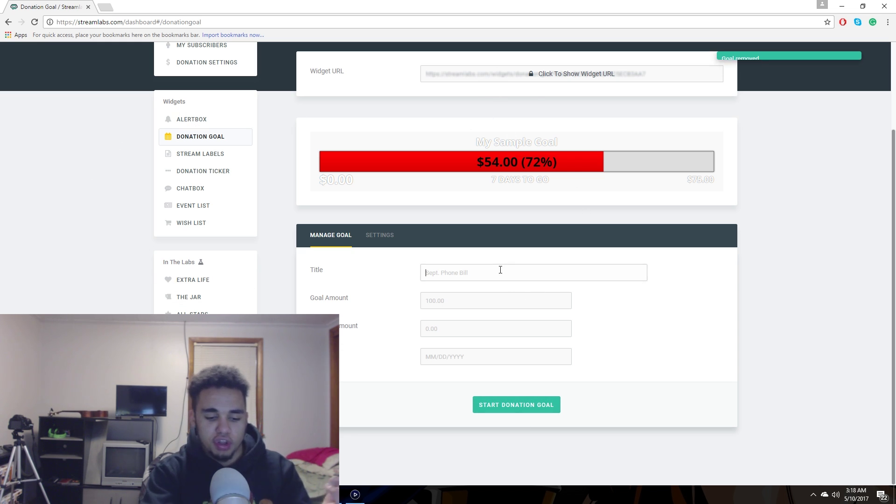
- Title the new donation goal "Streaming PC"
text(Strea)
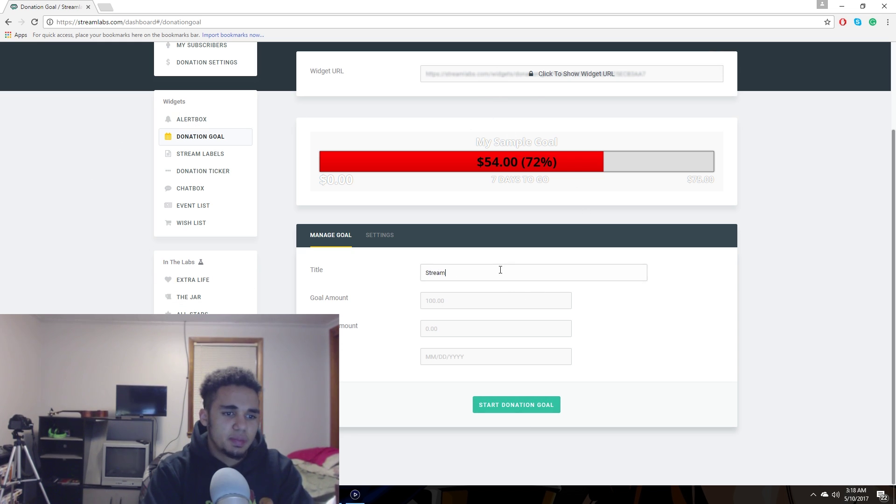
text(m)
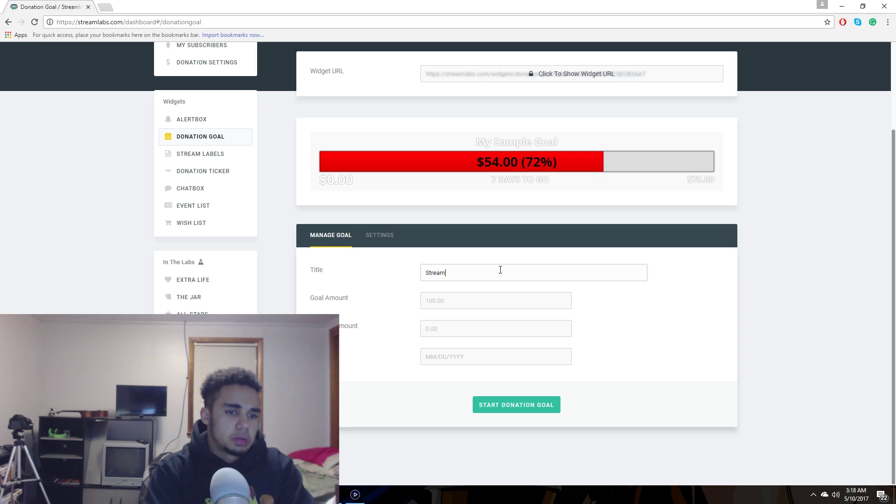
key(BackSpace)
key(BackSpace)
key(BackSpace)
key(BackSpace)
key(BackSpace)
key(BackSpace)
text(Streaming)
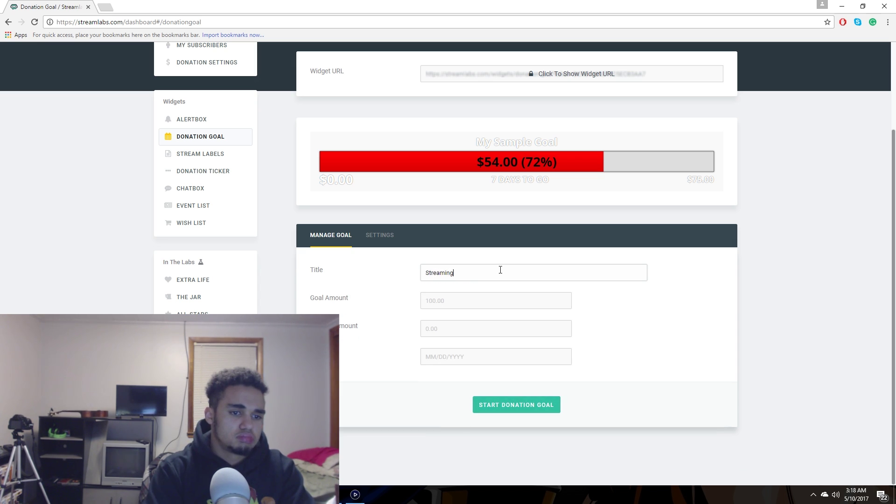
text( P)
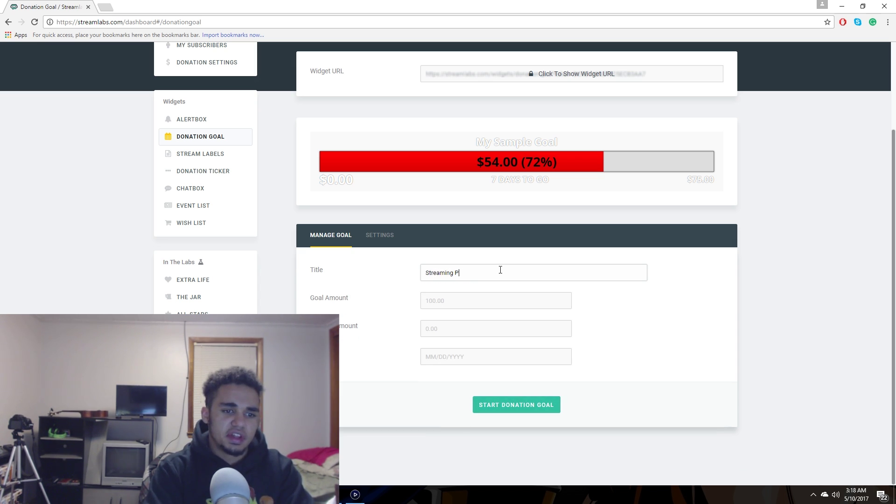
text(C)
- Set the donation goal amount to 650.00 and the starting amount to 20.00
text(6)
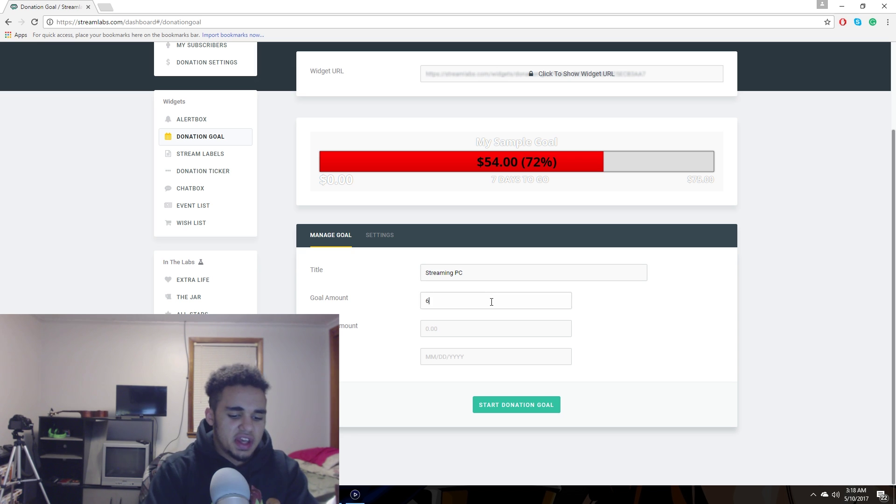
text(50.00)
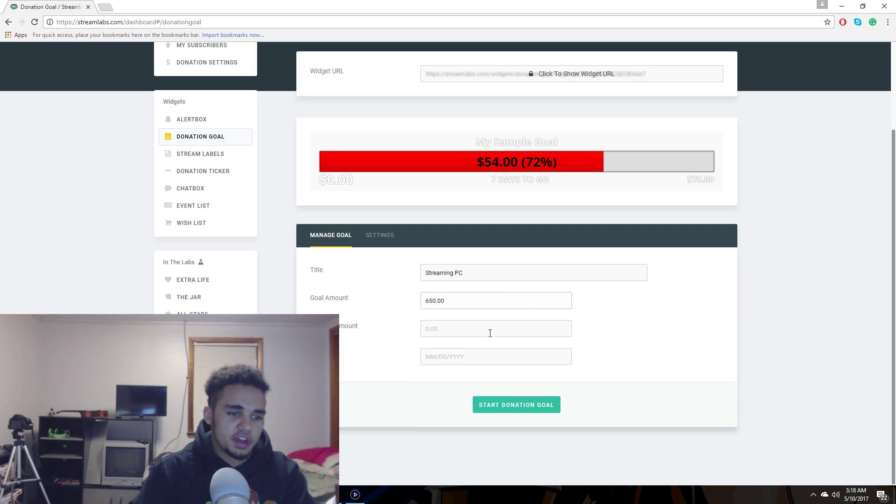
text(0.00)
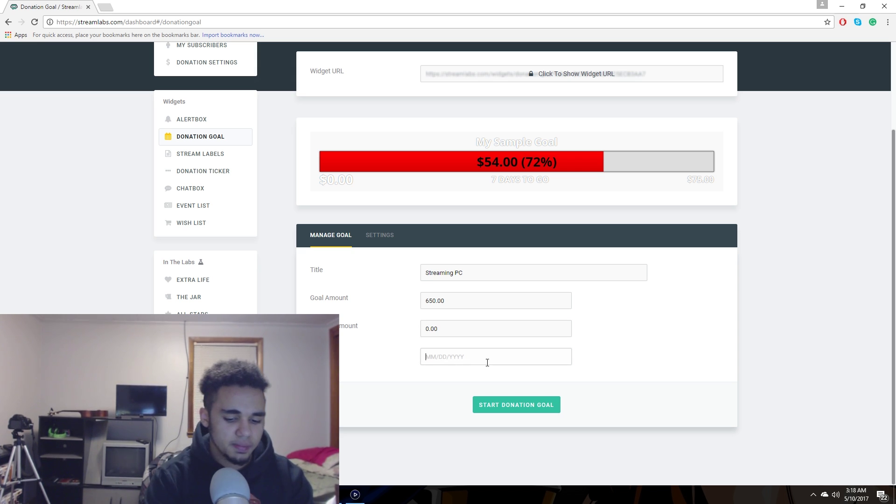
text(05)
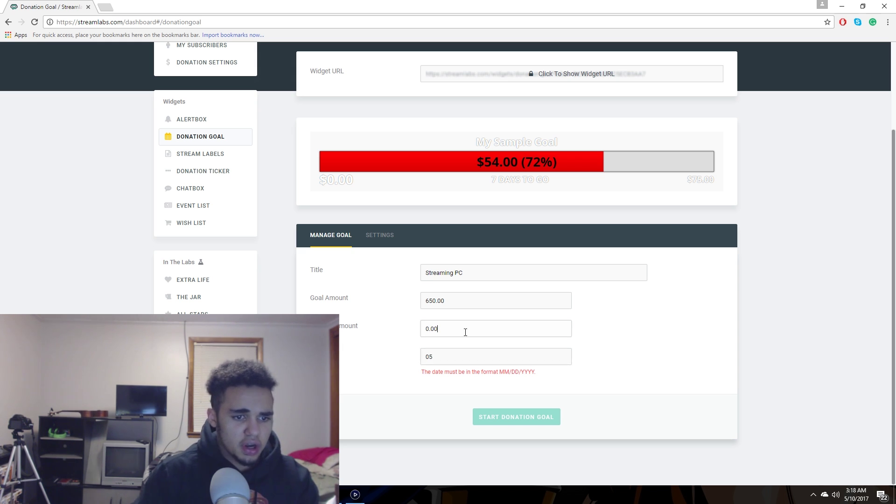
key(BackSpace)
key(BackSpace)
key(BackSpace)
key(BackSpace)
text(20.,)
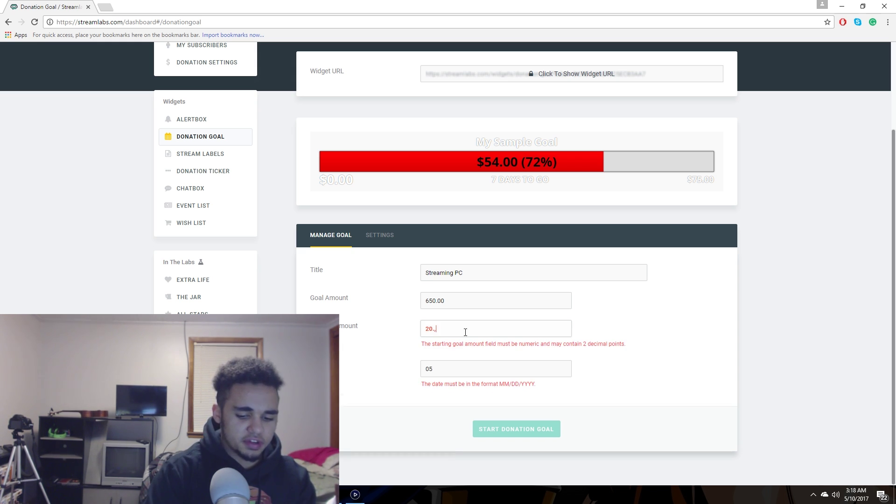
key(BackSpace)
key(BackSpace)
text(.00)
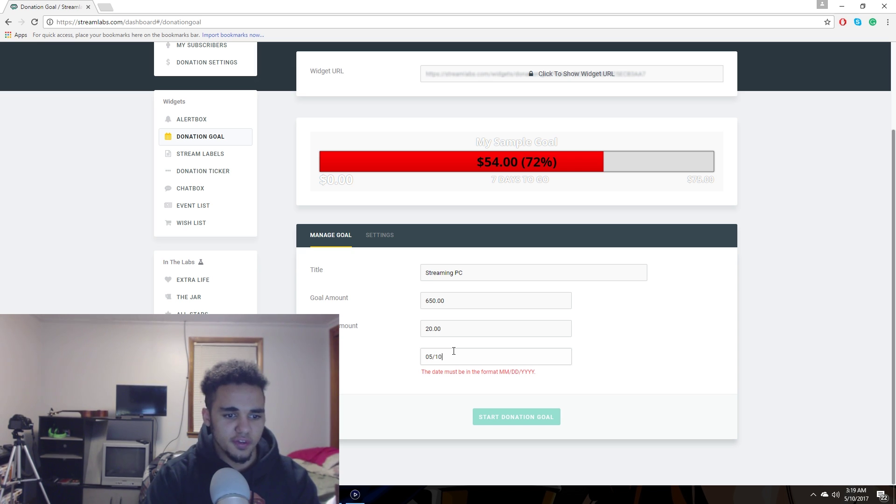
- Set the donation goal's end date to 05/10/2018 and start the goal
text(018)
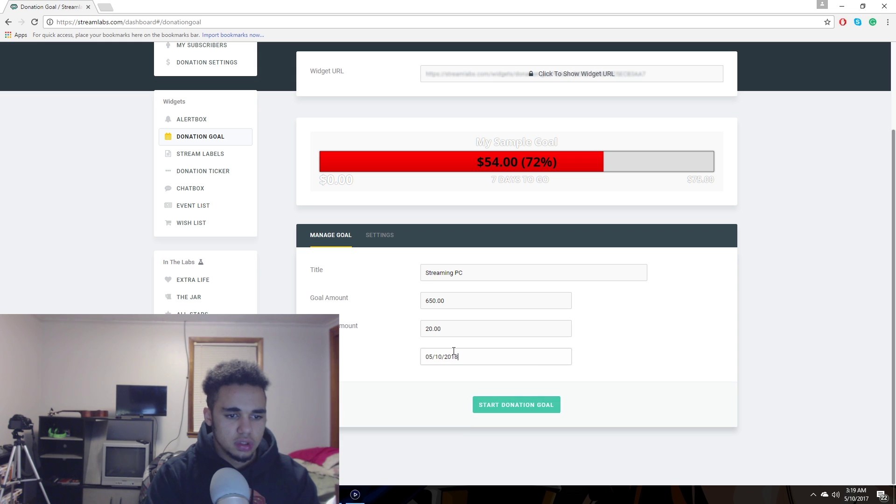
click(510, 413)
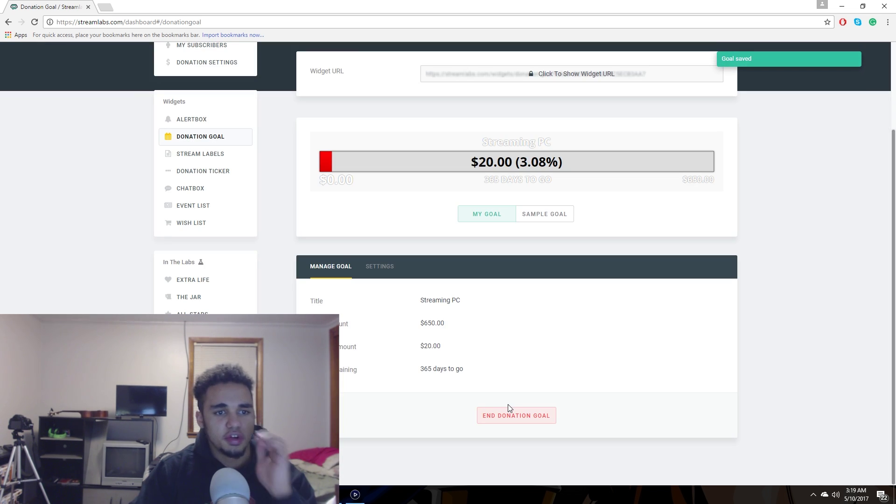
- Change the donation goal's bar color to blue #004dff and save the widget settings
click(374, 269)
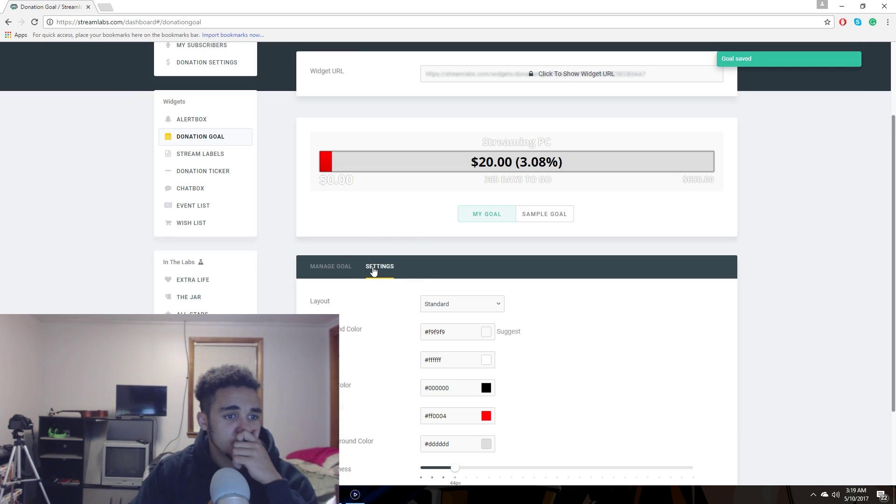
scroll(395, 428, down, 2)
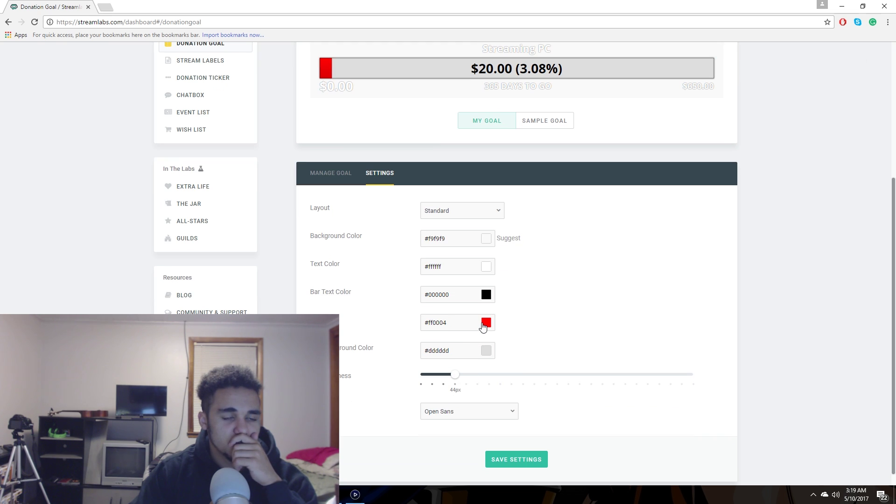
click(484, 326)
click(502, 360)
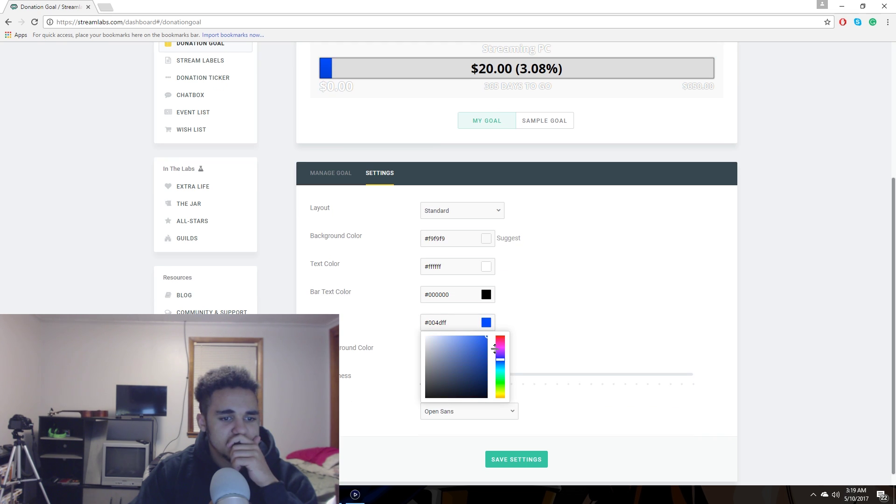
click(523, 462)
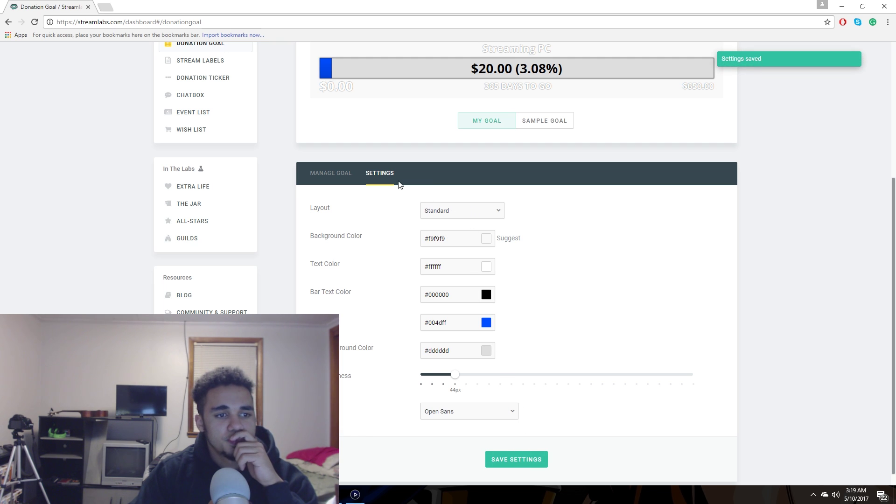
scroll(467, 254, up, 3)
scroll(522, 446, down, 3)
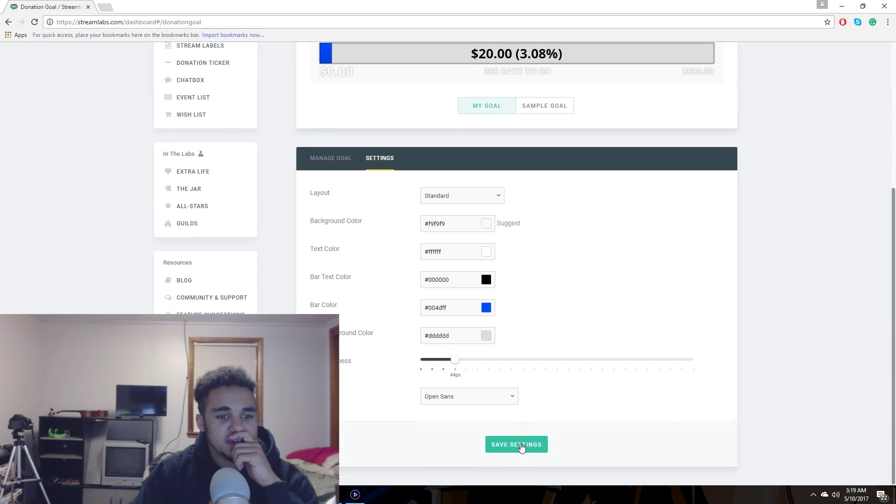
click(522, 447)
- Copy the donation goal's widget URL and switch to Elgato Game Capture HD, moving its window fully into view
scroll(509, 434, up, 5)
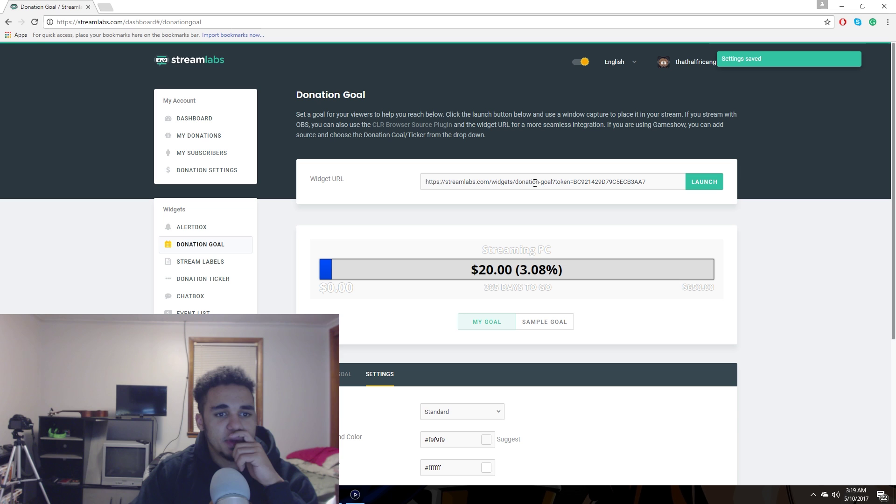
drag(646, 182, 422, 182)
right_click(593, 180)
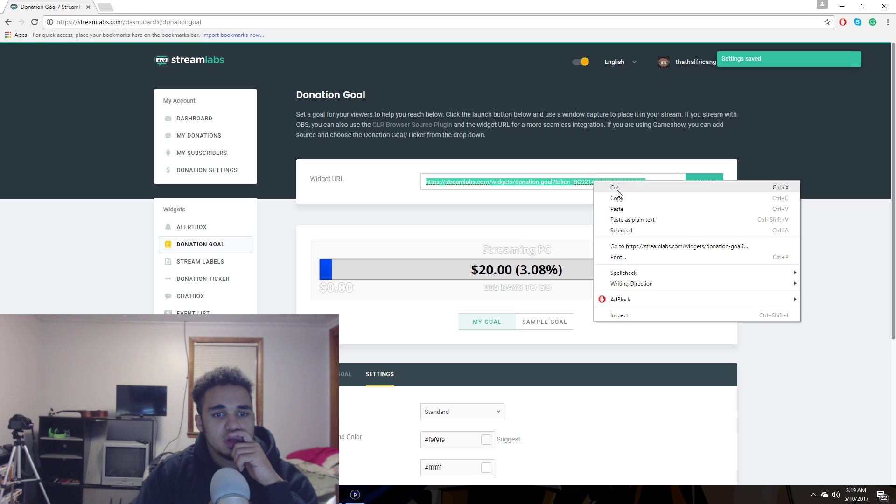
click(621, 198)
click(354, 494)
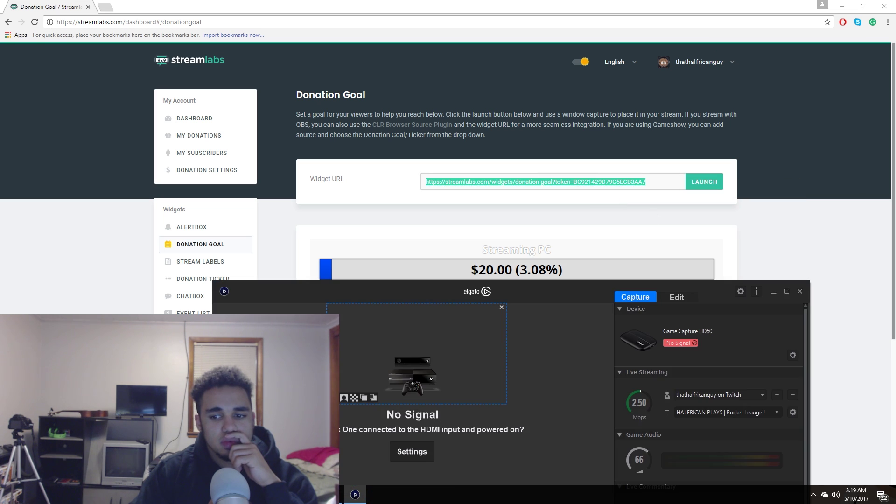
drag(550, 261, 515, 129)
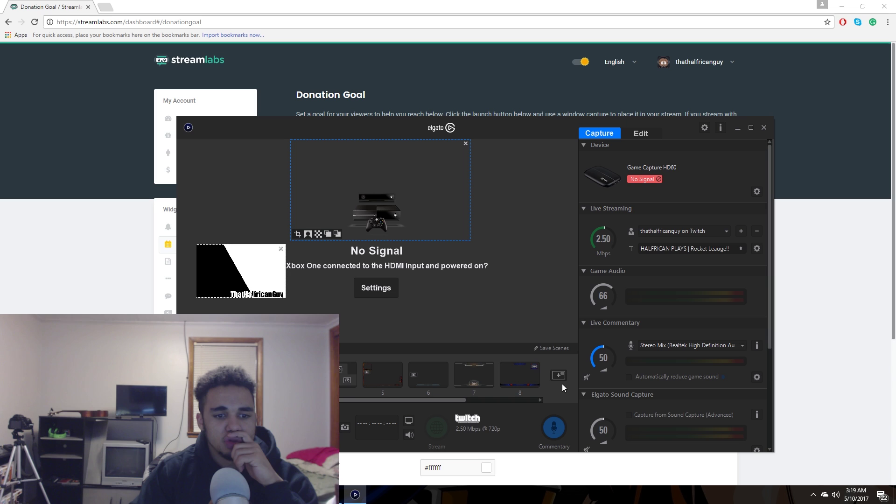
- Add a web page overlay to the scene using the copied donation goal widget URL, with Automatic resolution
click(559, 376)
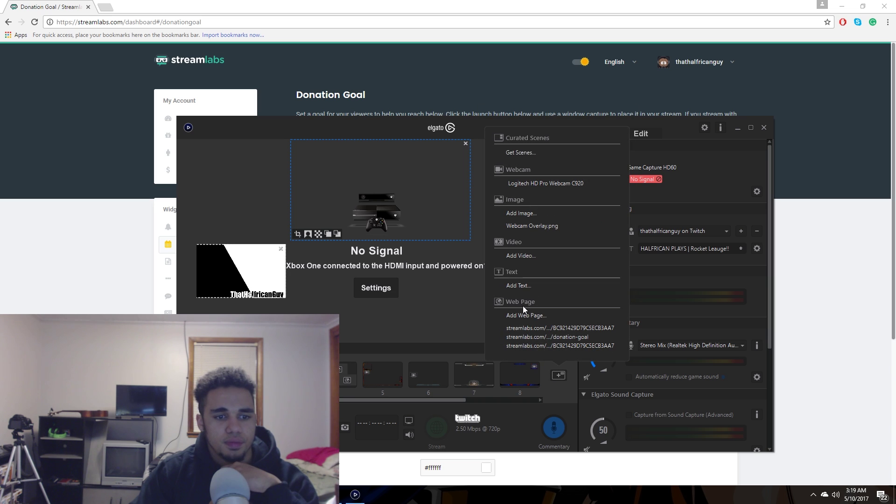
click(529, 316)
right_click(440, 277)
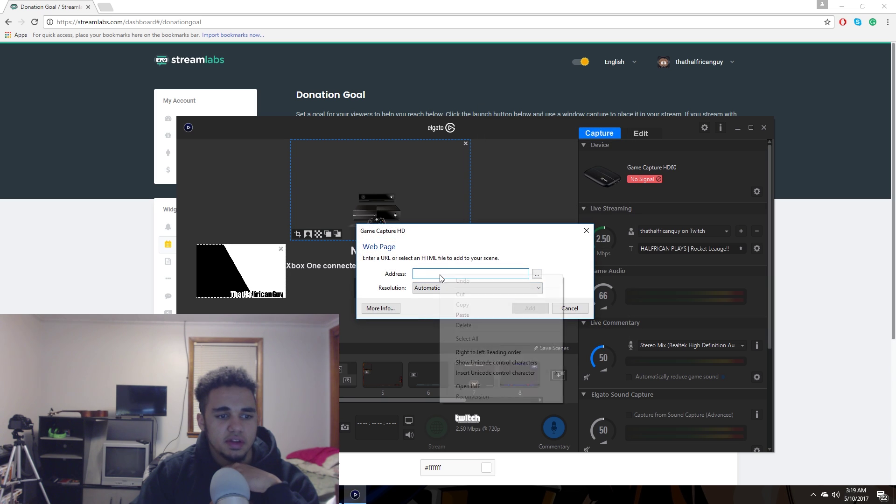
click(476, 316)
click(529, 308)
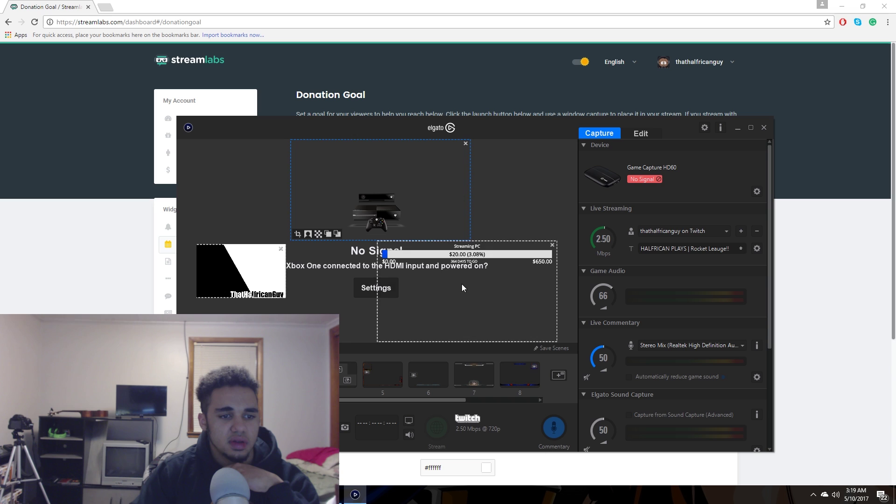
- Place the donation goal overlay along the scene's bottom edge, below the No Signal message, with the app window maximized
drag(461, 283, 390, 306)
drag(487, 260, 570, 157)
drag(493, 154, 408, 318)
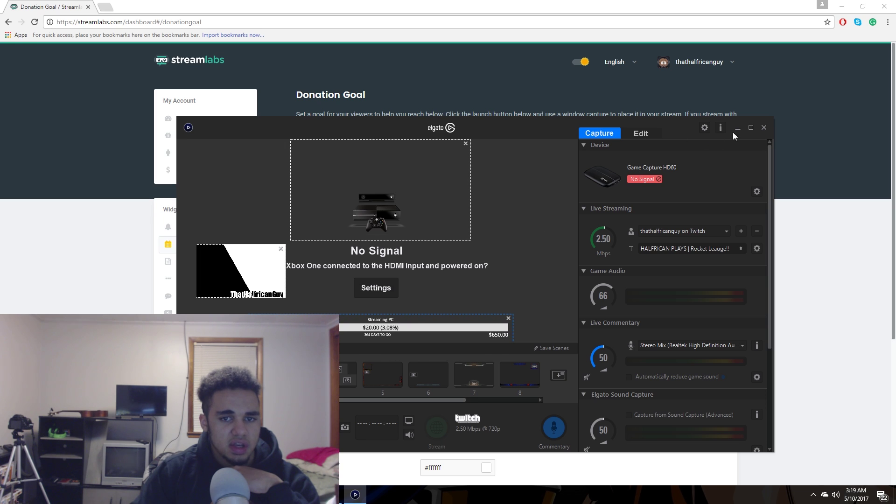
click(751, 128)
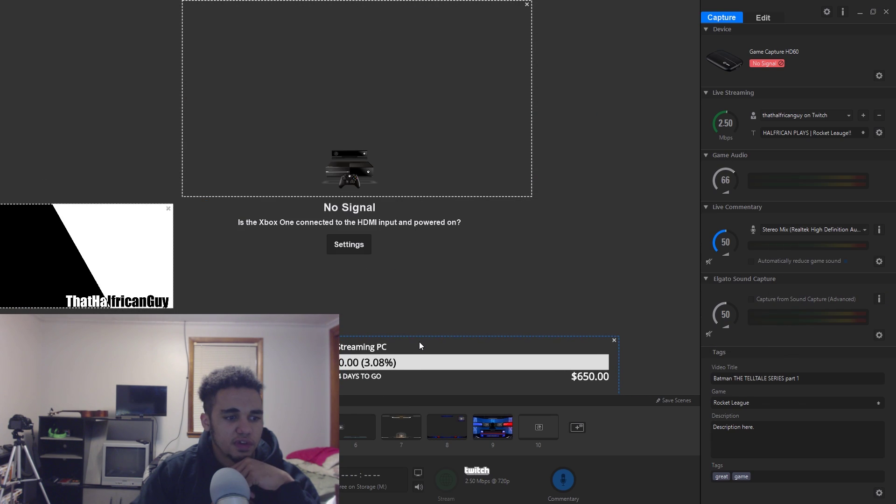
drag(418, 343, 424, 345)
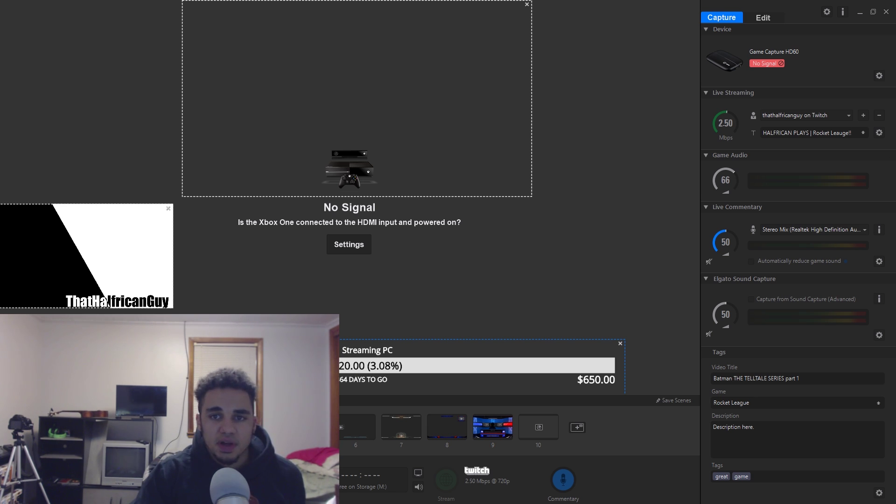
- Return to Streamlabs in the browser and open the Chatbox widget's settings
click(861, 13)
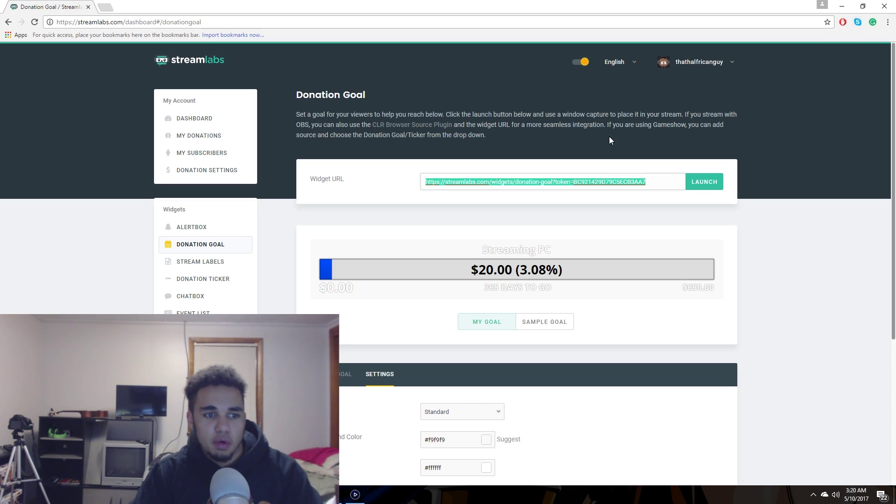
scroll(219, 268, down, 1)
click(194, 256)
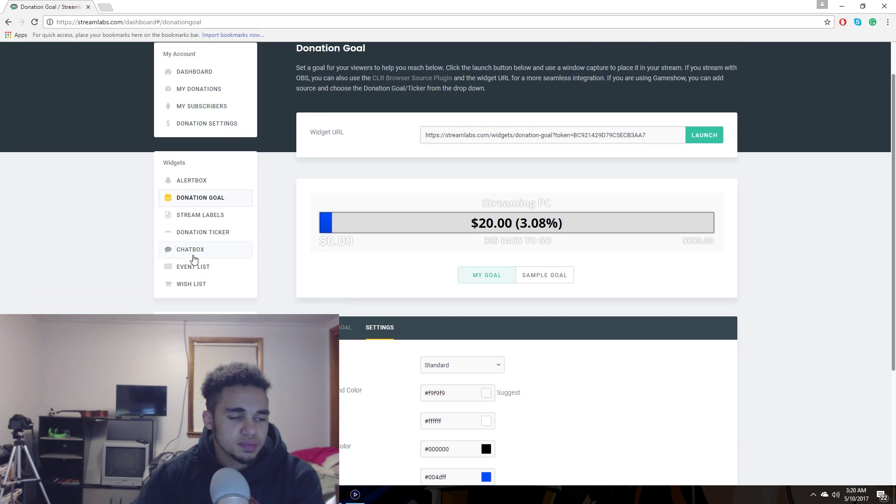
scroll(571, 371, down, 1)
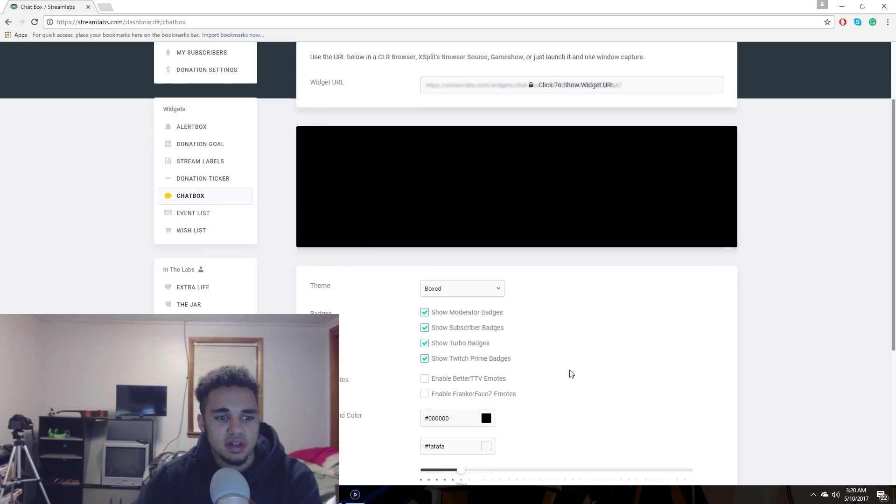
scroll(571, 370, up, 1)
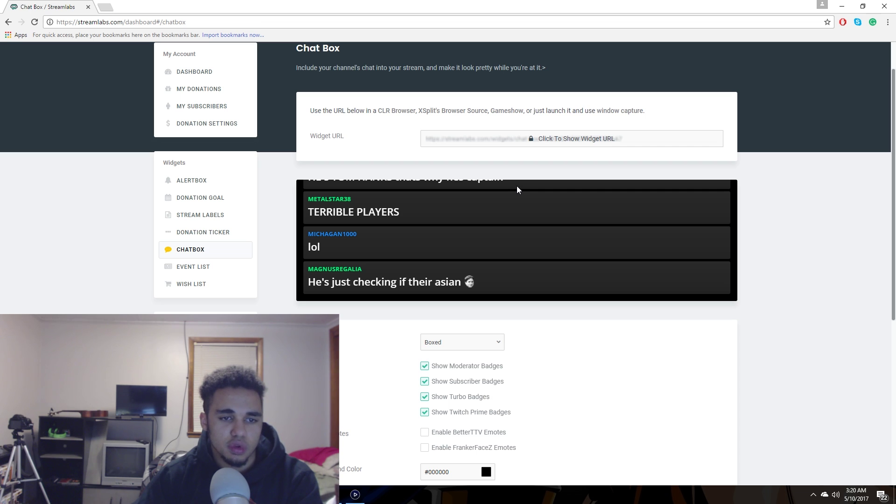
- Try the Clean theme for the chat box and switch the theme back to Boxed
click(475, 346)
click(443, 402)
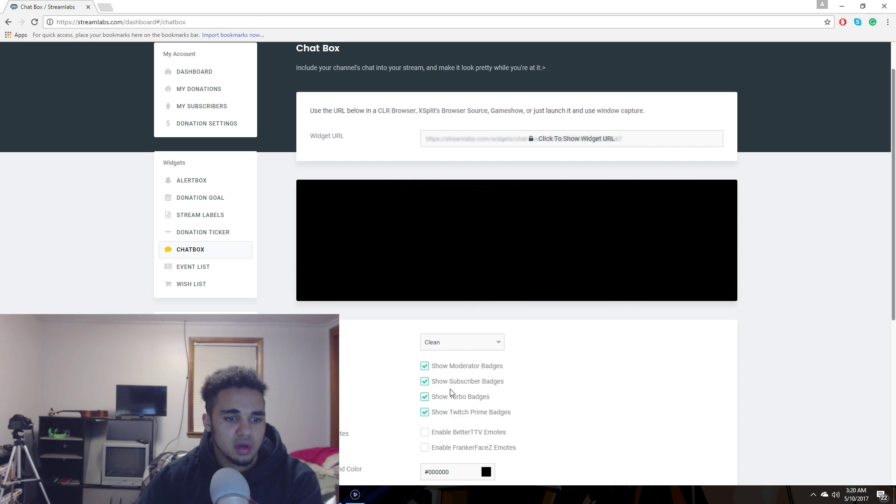
click(460, 347)
click(446, 422)
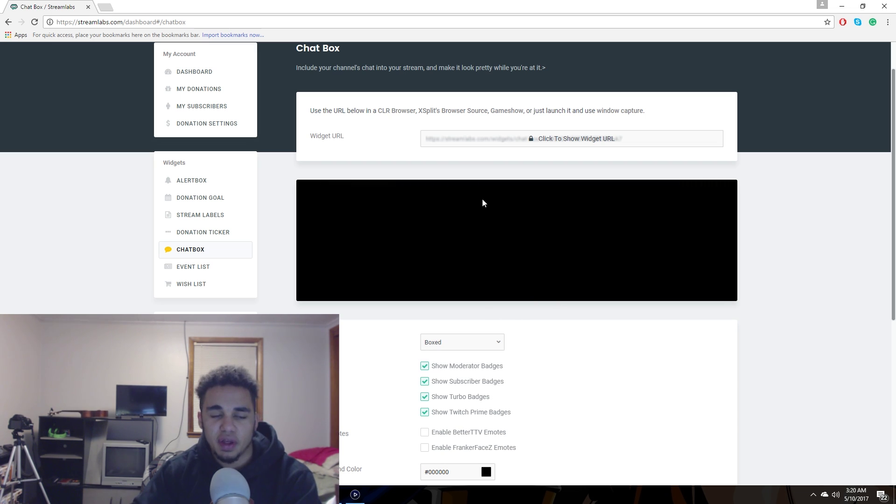
- Review the chat box's badge, emote, color, font and message options, and save the widget settings
scroll(491, 232, down, 5)
scroll(476, 304, up, 1)
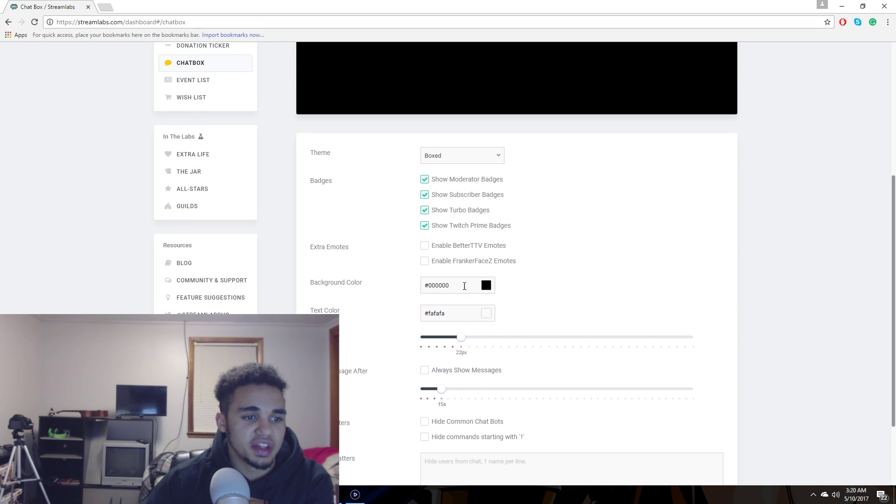
scroll(464, 300, down, 2)
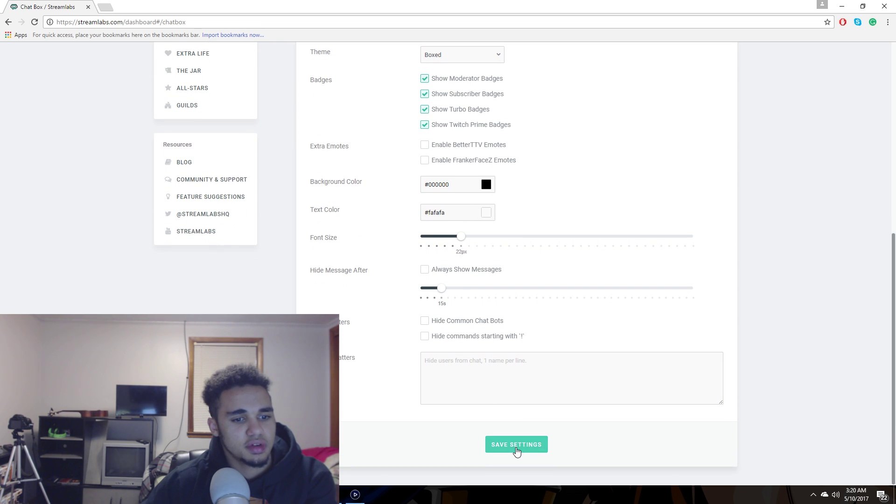
scroll(515, 450, up, 5)
scroll(517, 450, down, 4)
scroll(519, 449, down, 1)
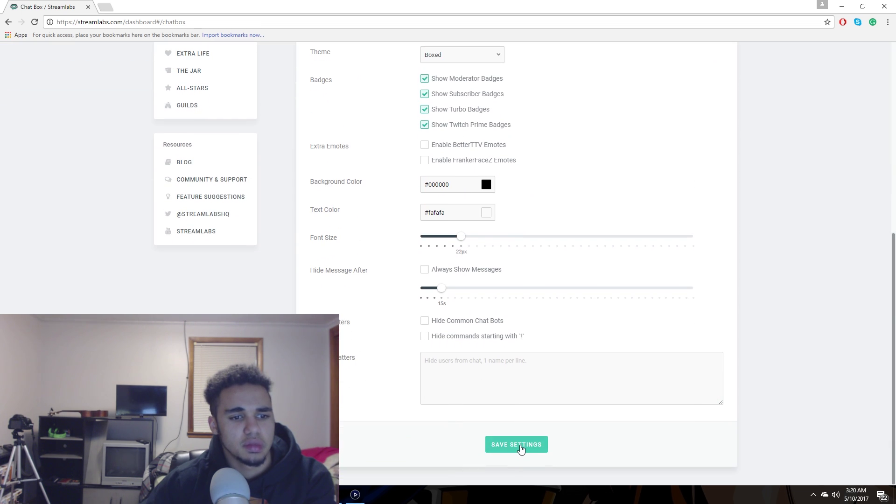
click(521, 449)
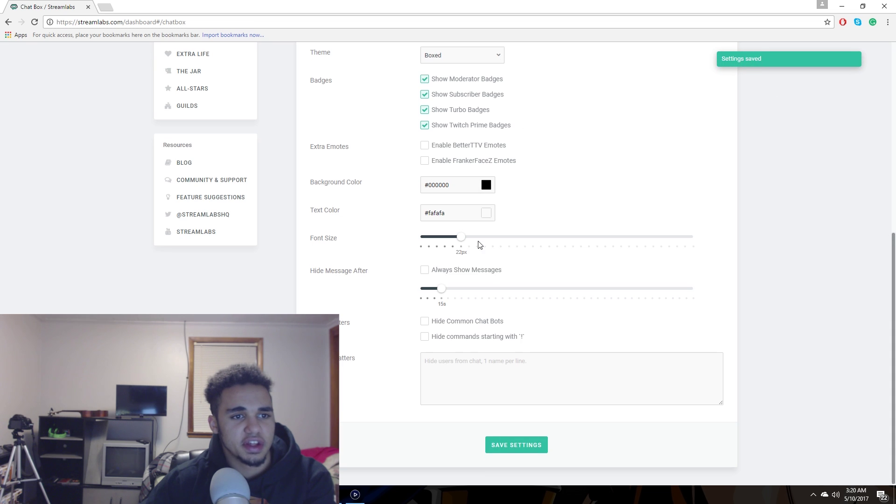
- Reveal the chat box's hidden widget URL and copy it
scroll(475, 135, up, 5)
click(566, 84)
triple_click(565, 84)
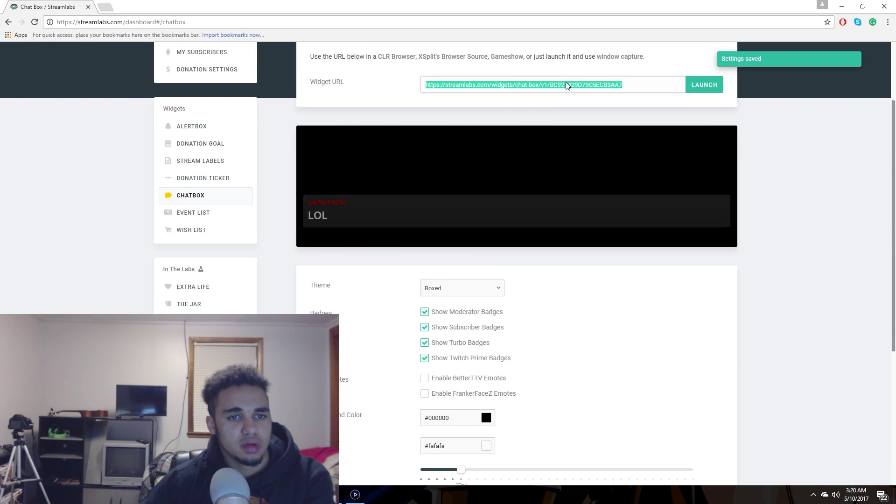
right_click(565, 83)
click(589, 89)
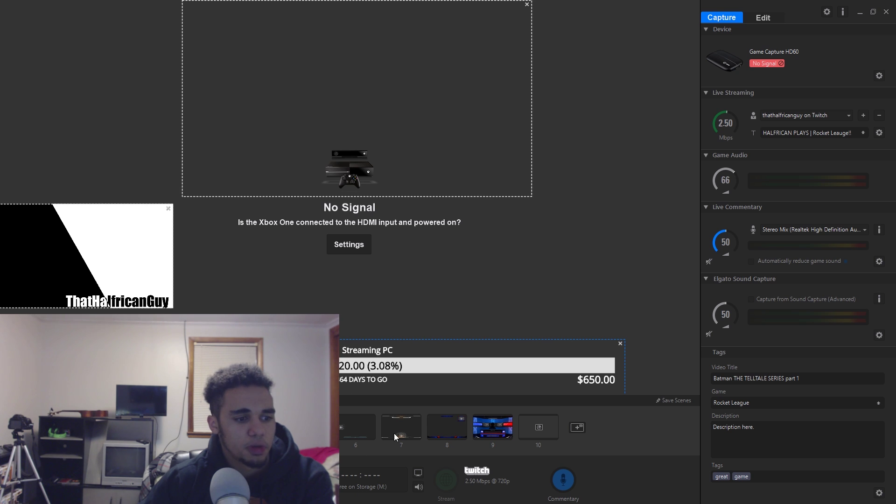
- In Elgato Game Capture HD, add a web page overlay using the copied chat box widget URL, with Automatic resolution
click(576, 428)
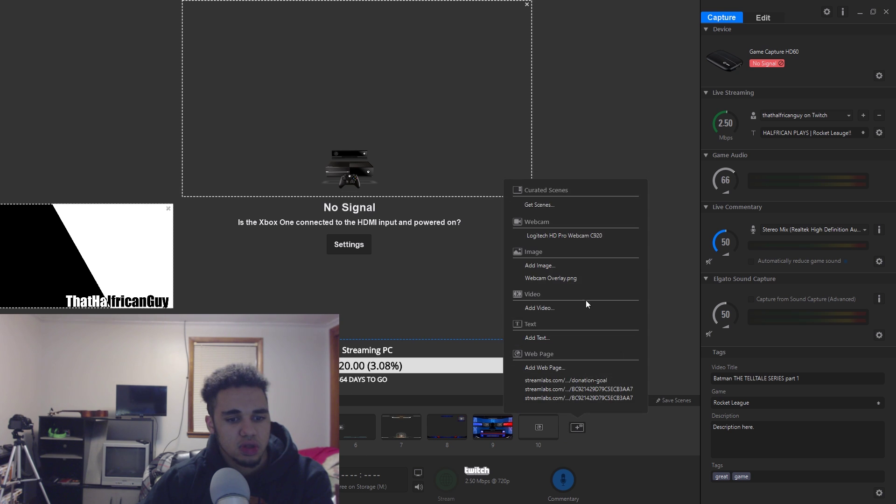
click(543, 367)
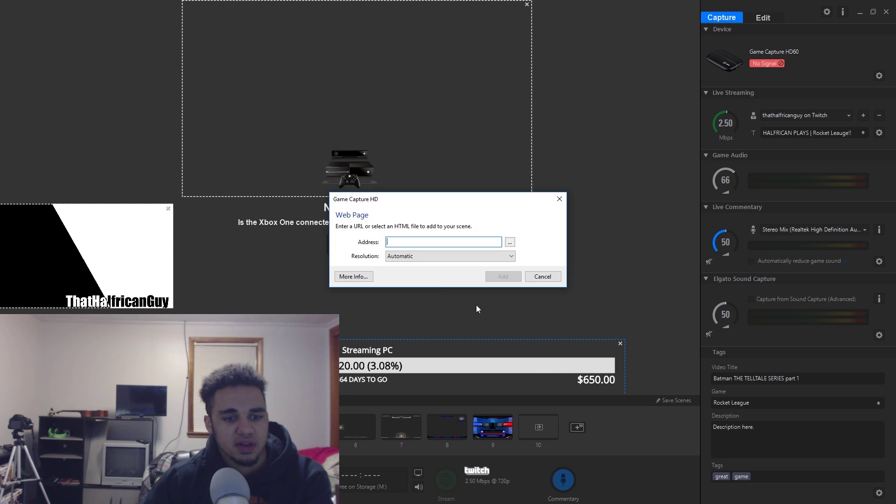
right_click(428, 239)
click(441, 282)
click(502, 278)
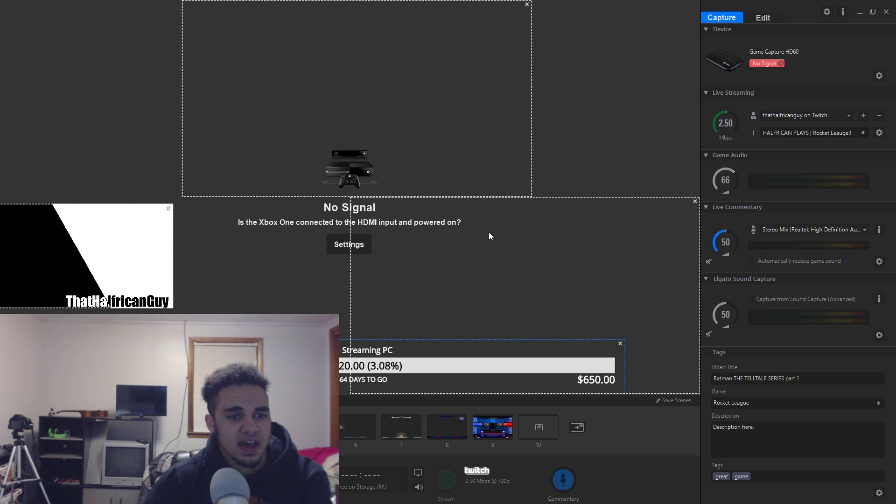
- Move the chat box overlay into the scene's upper-left corner and narrow it from its right edge
drag(154, 31, 144, 25)
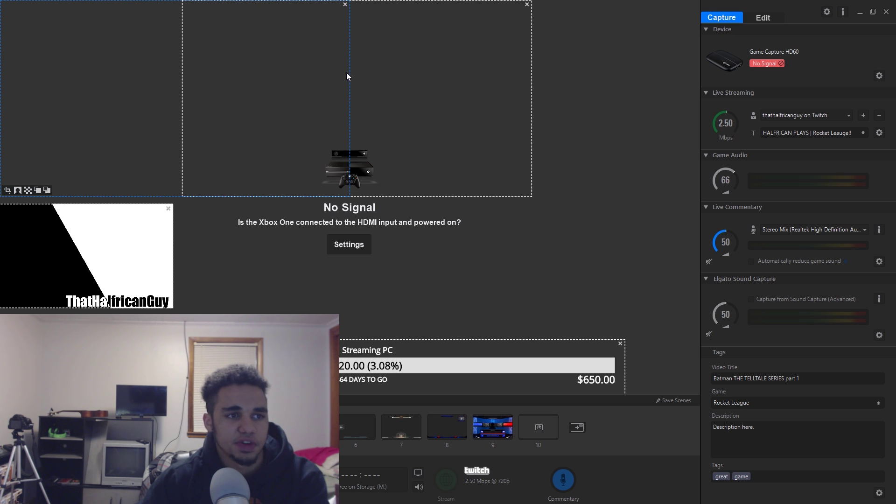
drag(350, 72, 290, 73)
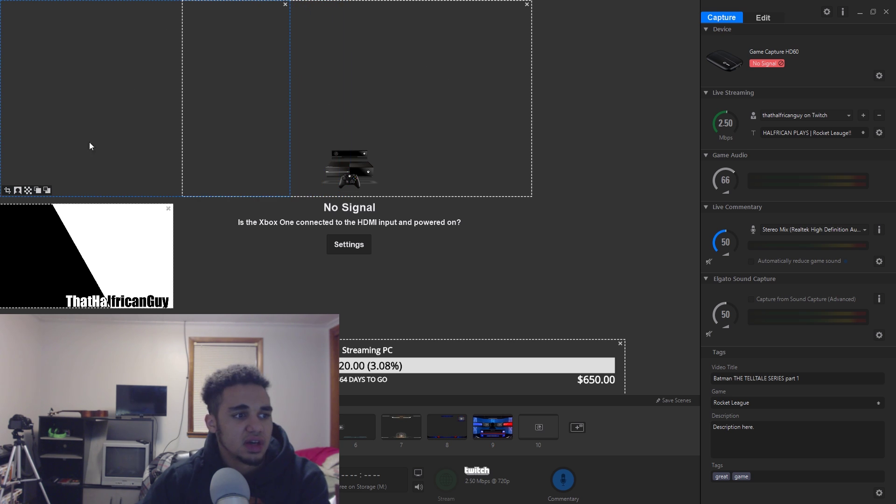
- Open the chat box overlay's opacity adjustment
click(30, 189)
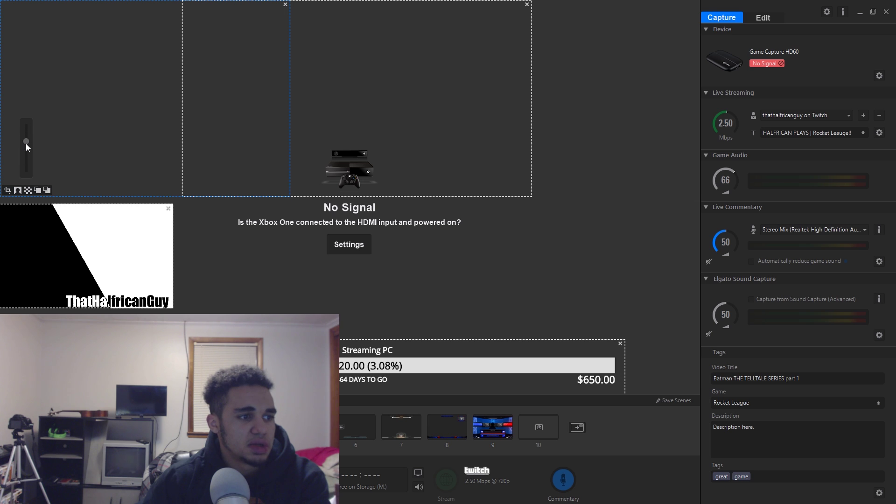